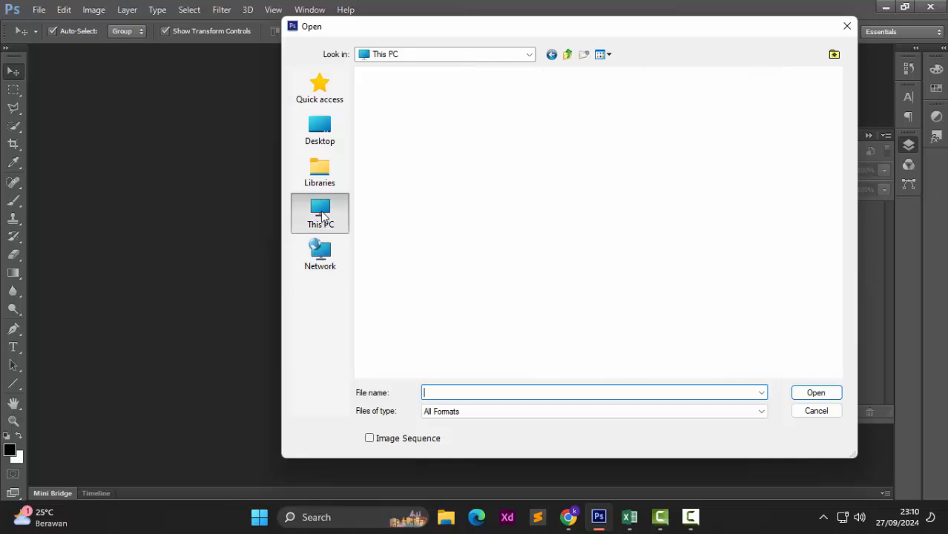
- Open the certificate image SERTIFIKAT (1).png from the Downloads folder and deselect its layer
double_click(705, 117)
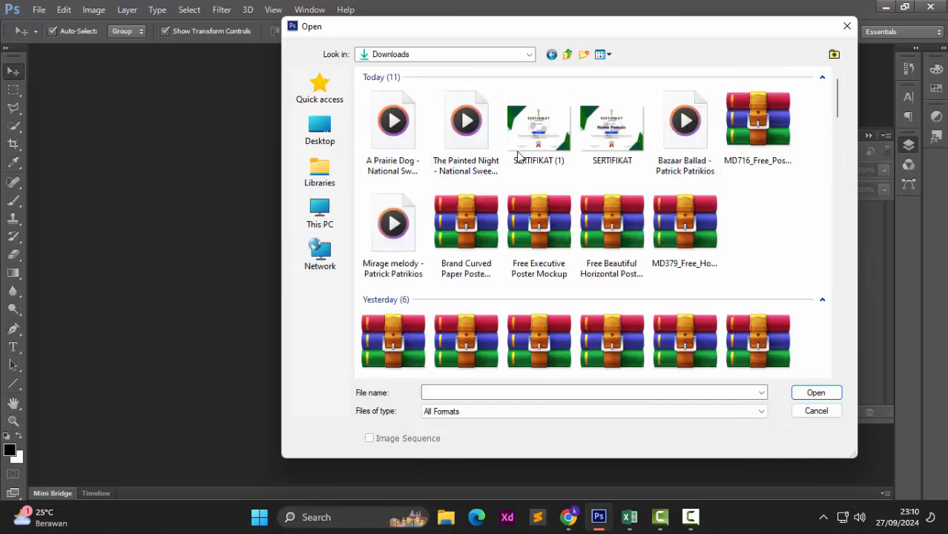
double_click(538, 127)
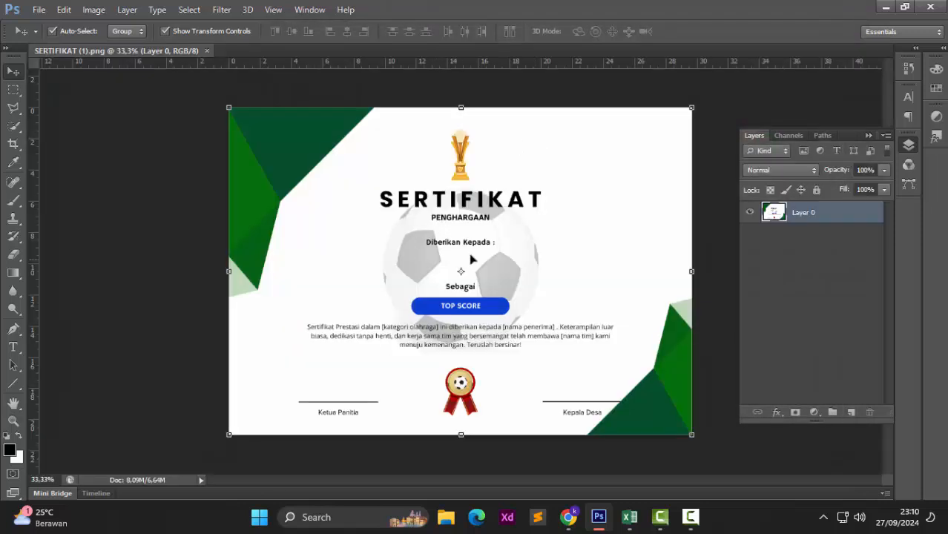
left_click(727, 145)
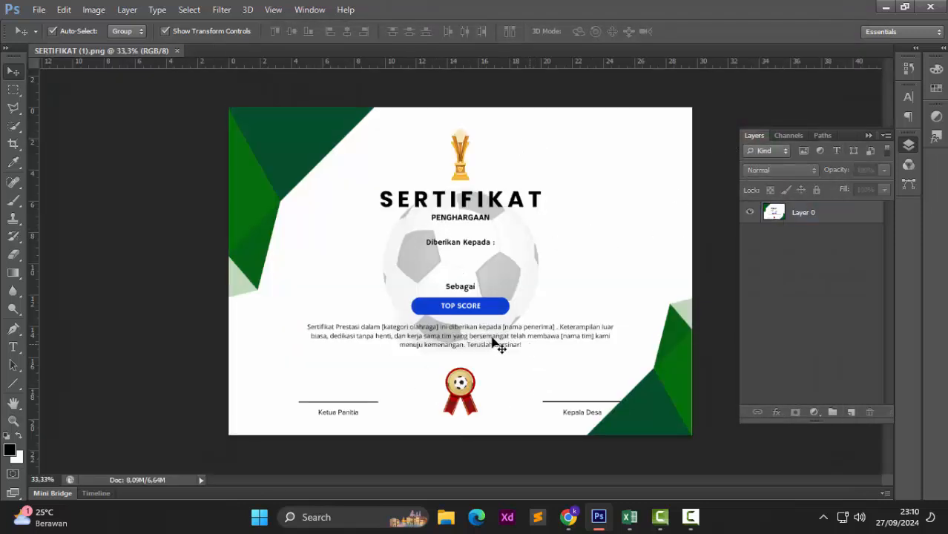
scroll(490, 343, "up", 1)
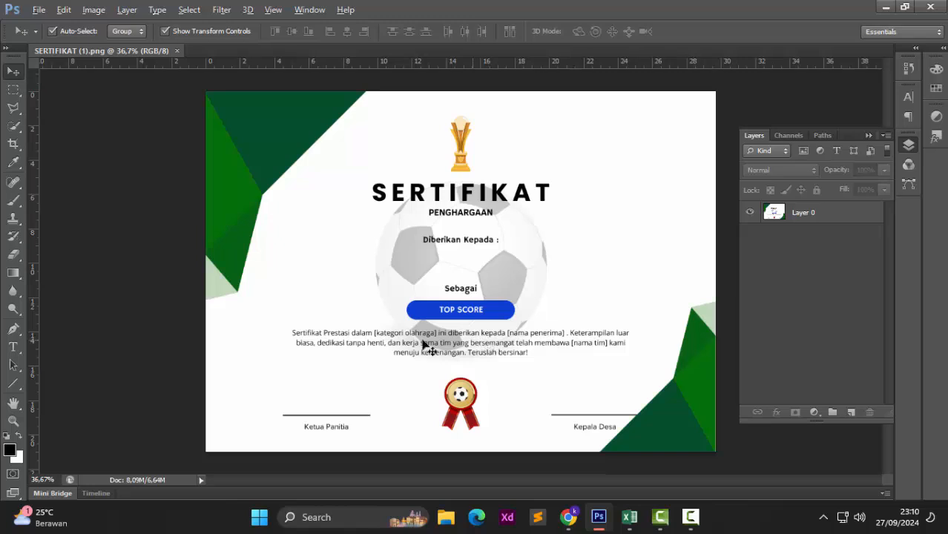
key("alt")
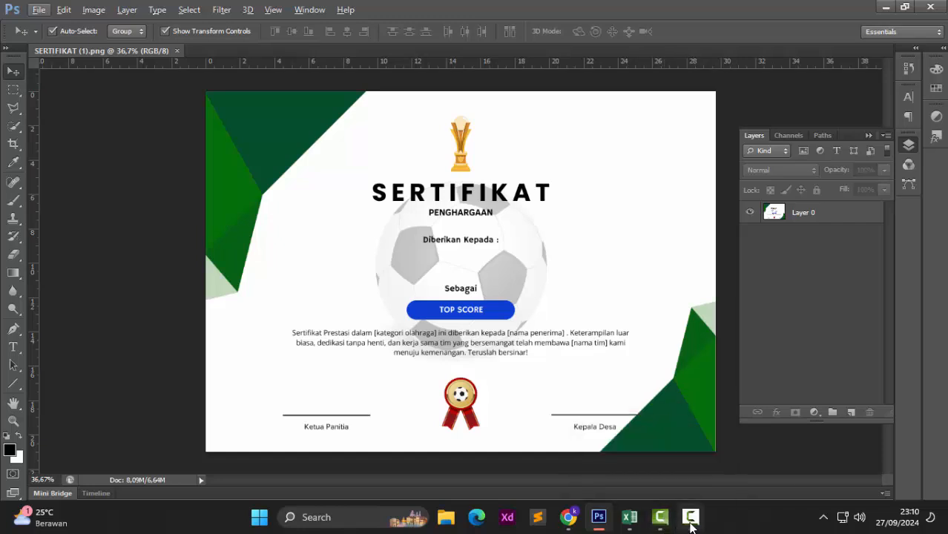
- Switch to Excel and examine the recipient names listed under the Nama heading in column A
left_click(630, 524)
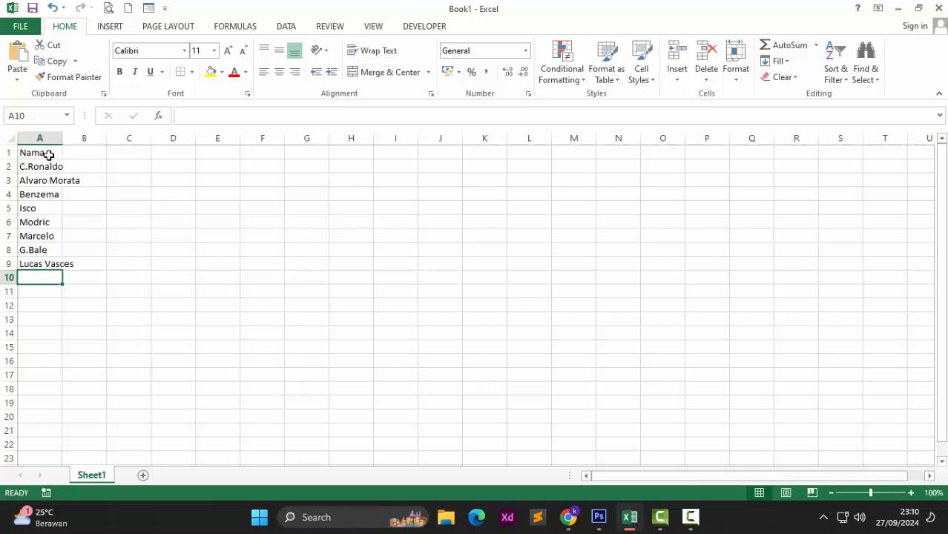
left_click_drag(46, 153, 71, 269)
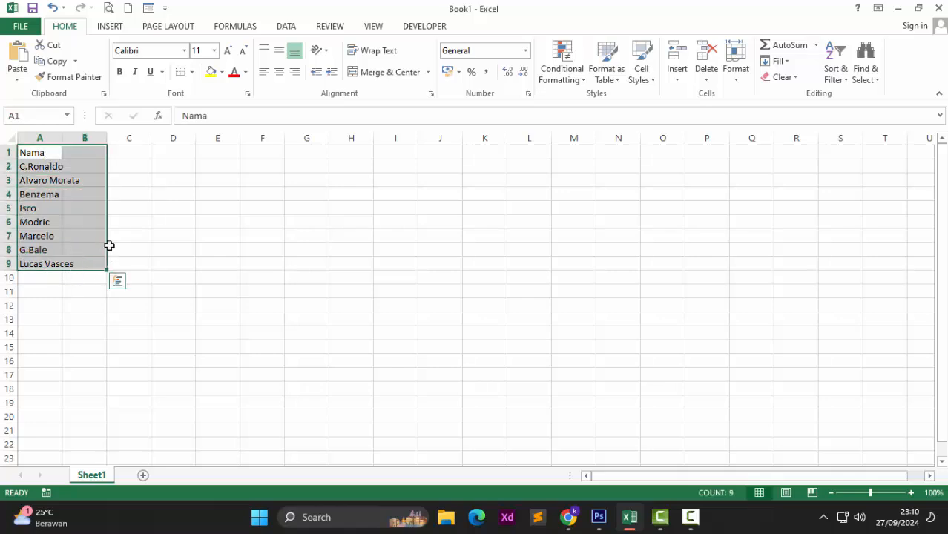
left_click(184, 250)
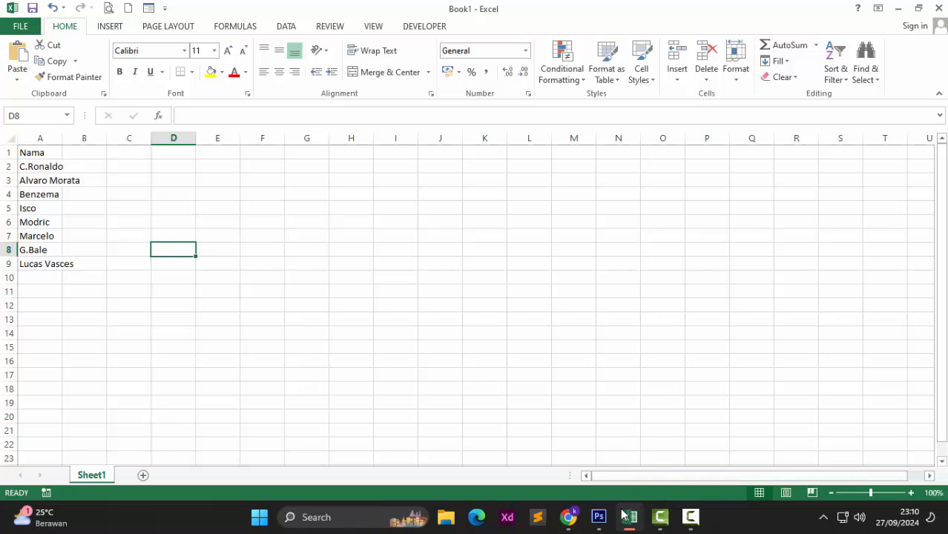
left_click(598, 518)
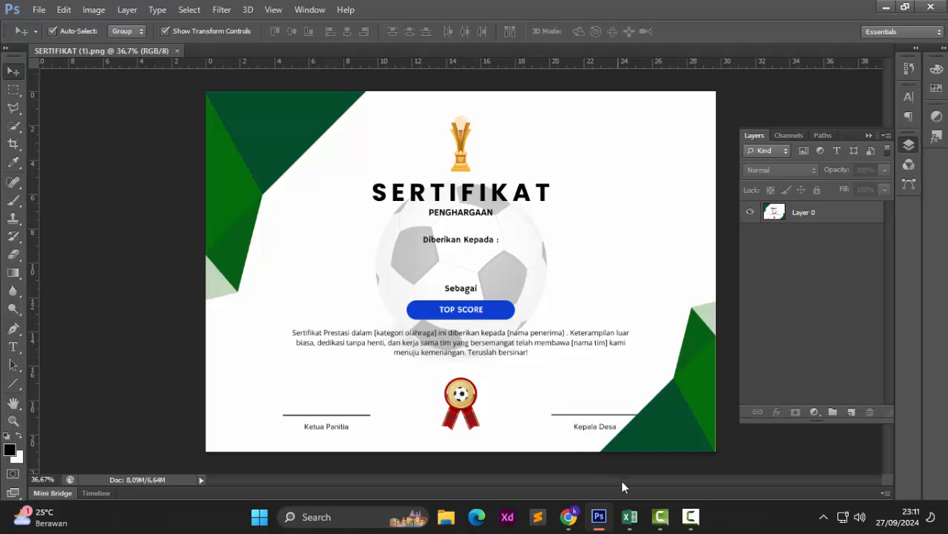
left_click(628, 519)
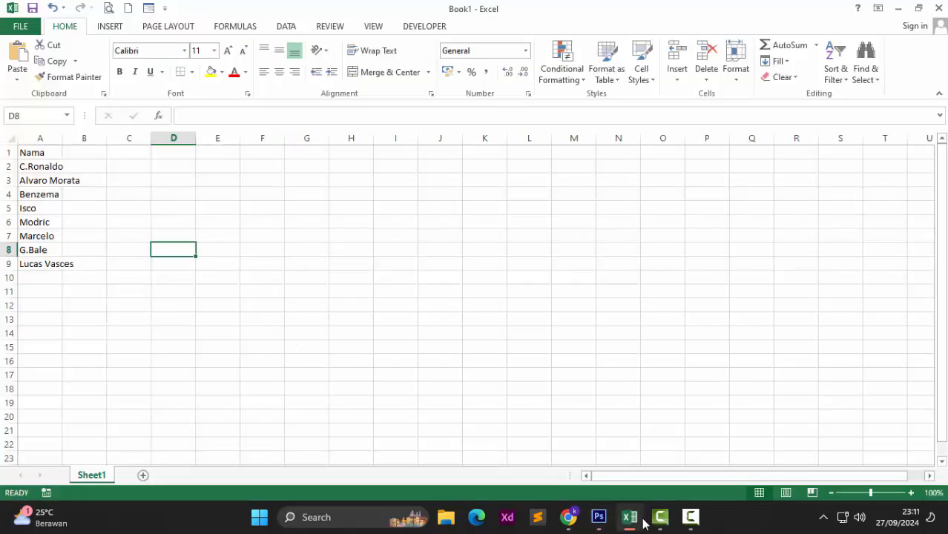
left_click(145, 319)
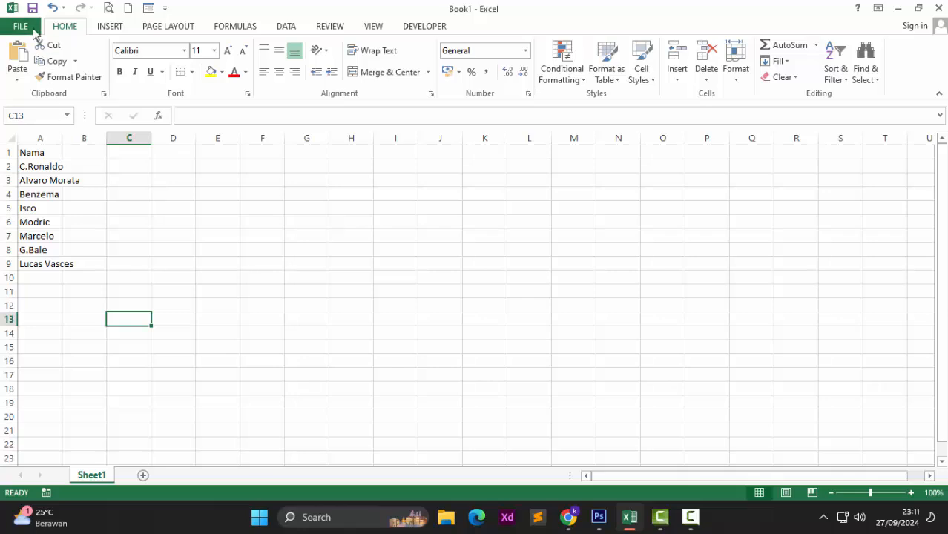
- Save the workbook in the Pictures folder as Data in CSV (Comma delimited) format, keeping that format
left_click(22, 27)
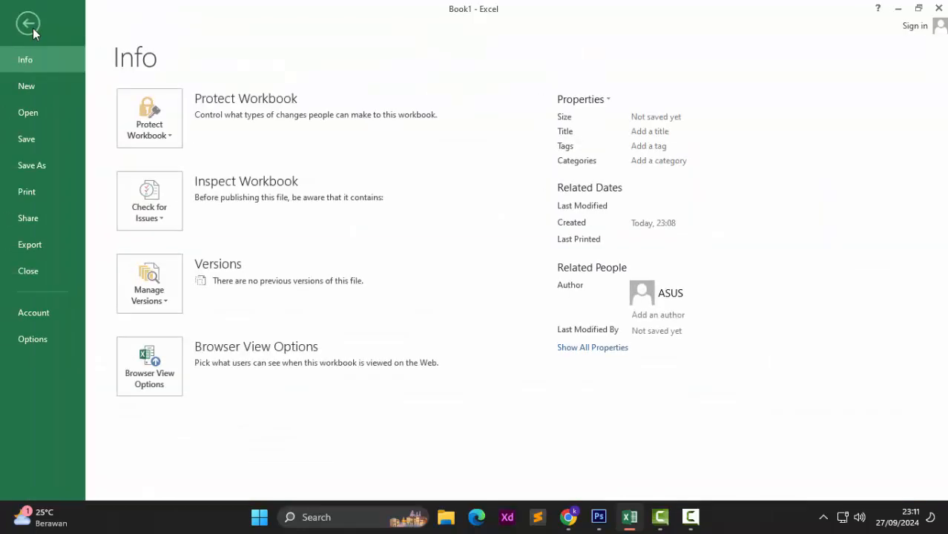
left_click(33, 140)
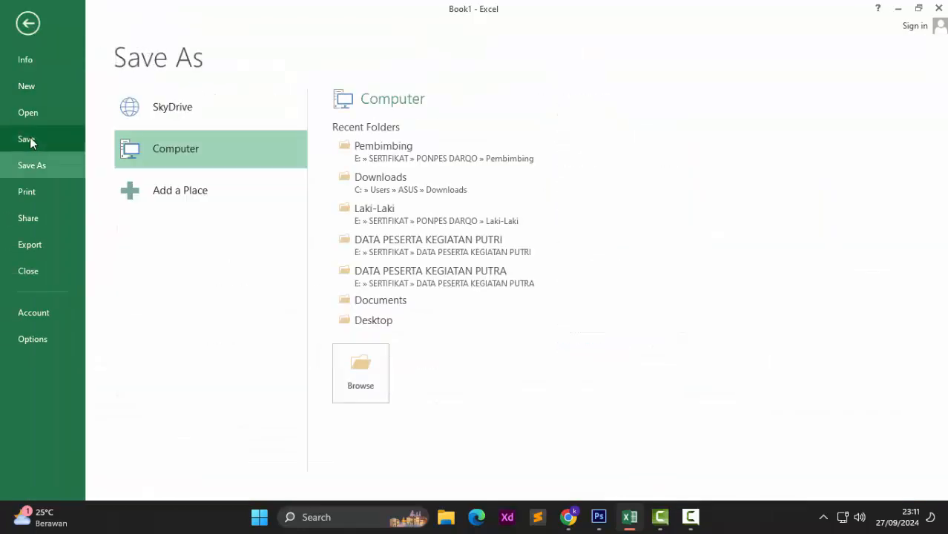
left_click(346, 354)
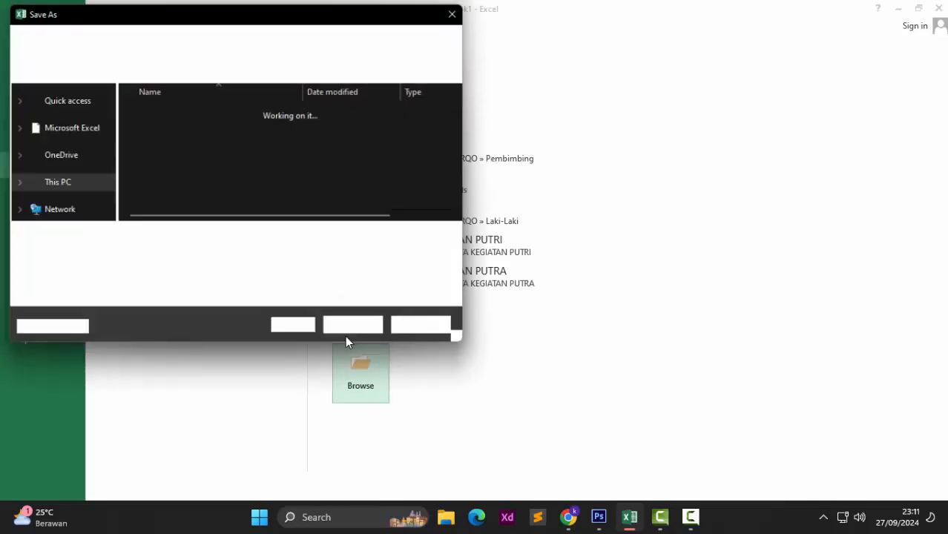
left_click(79, 165)
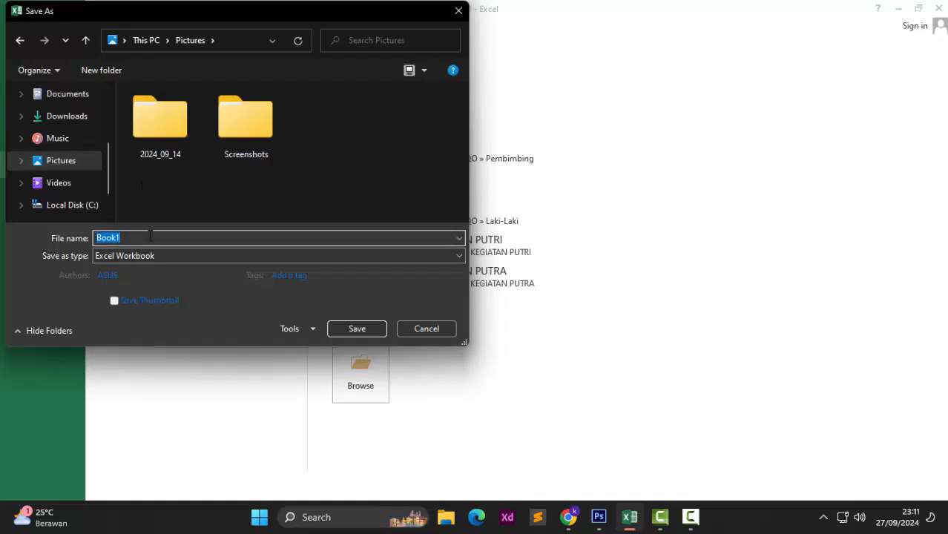
key("Menu")
key("d")
left_click(194, 259)
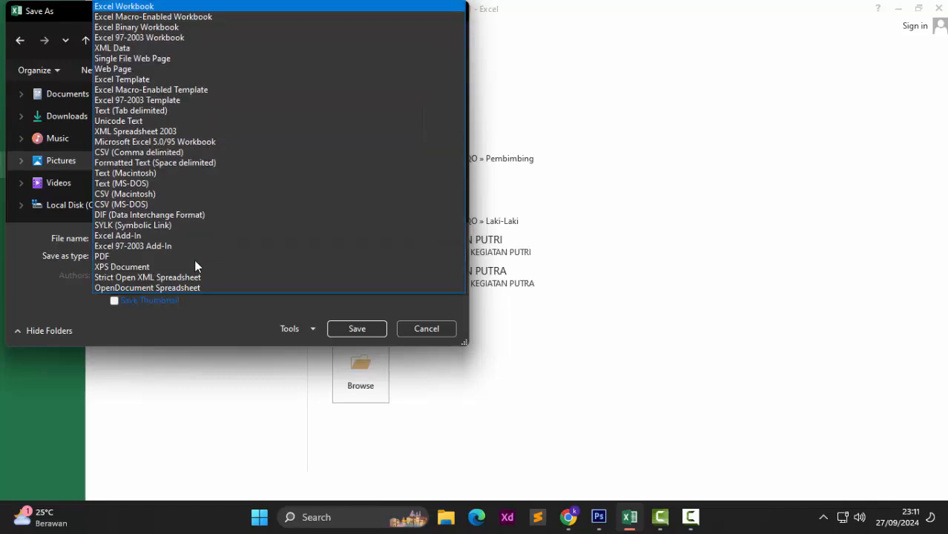
left_click(162, 153)
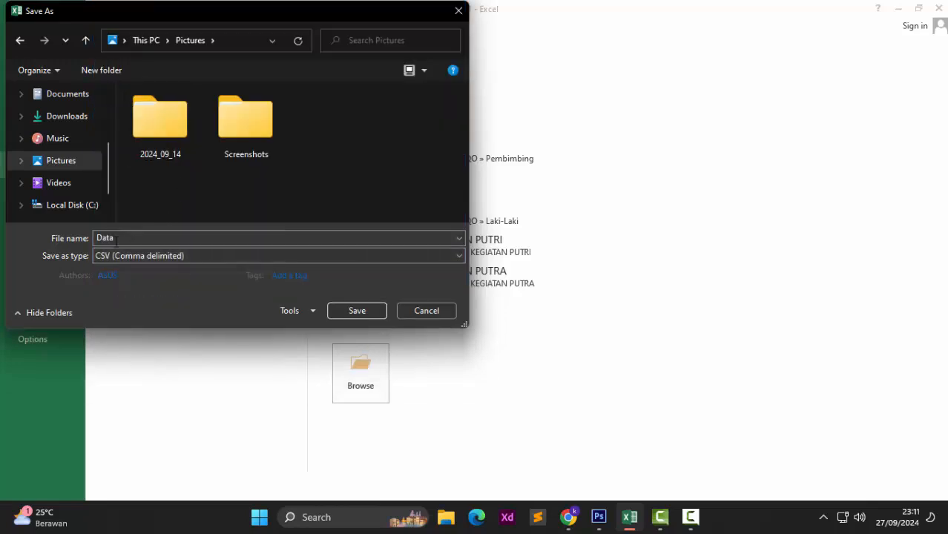
left_click(359, 311)
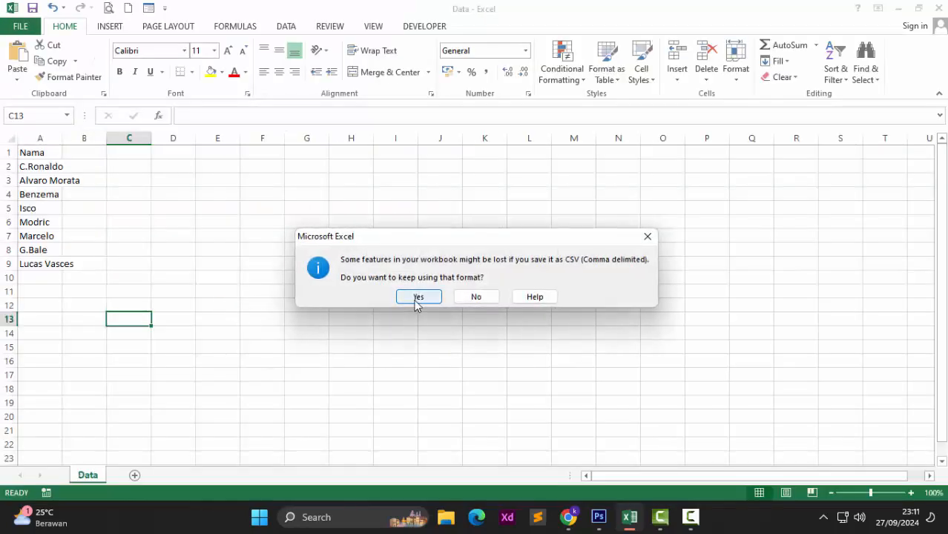
left_click(418, 297)
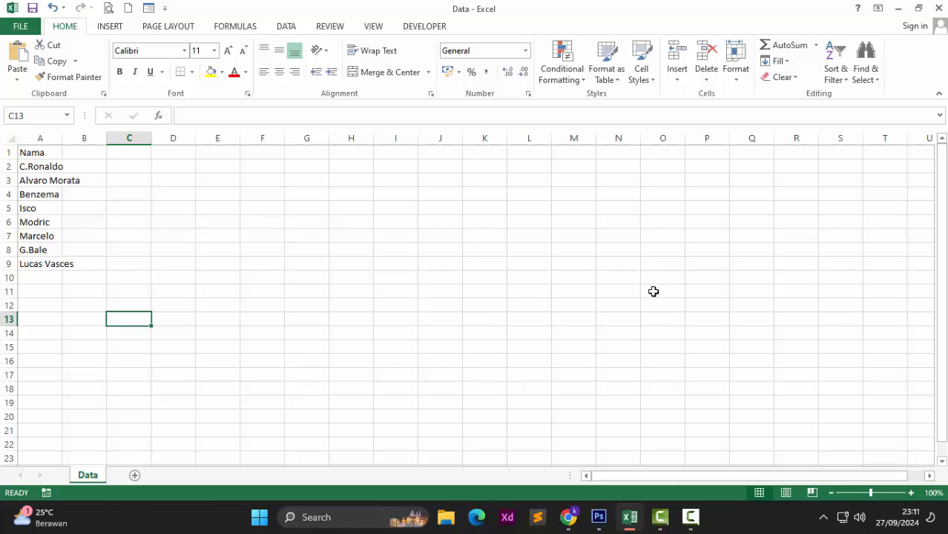
- Close Excel, saving the changes over the existing Data.csv in CSV (Comma delimited) format
left_click(941, 9)
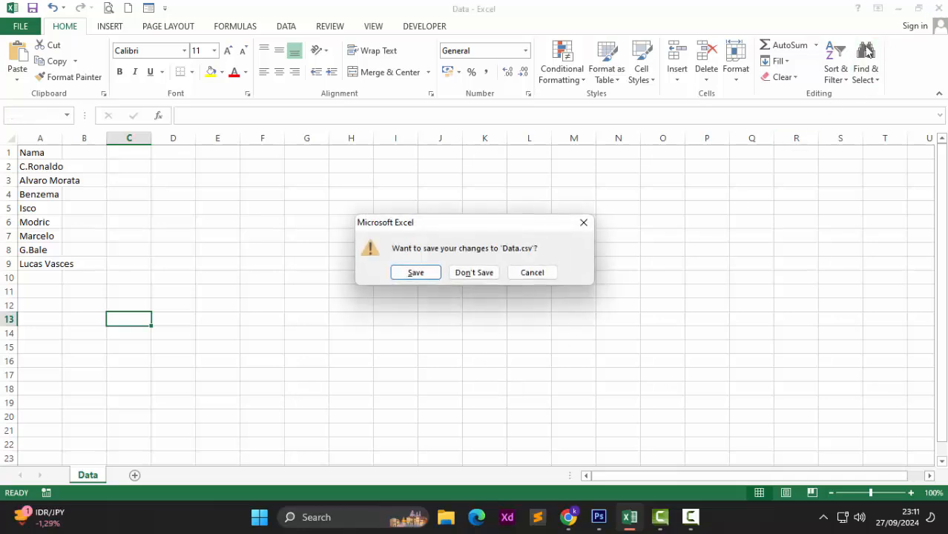
left_click(417, 271)
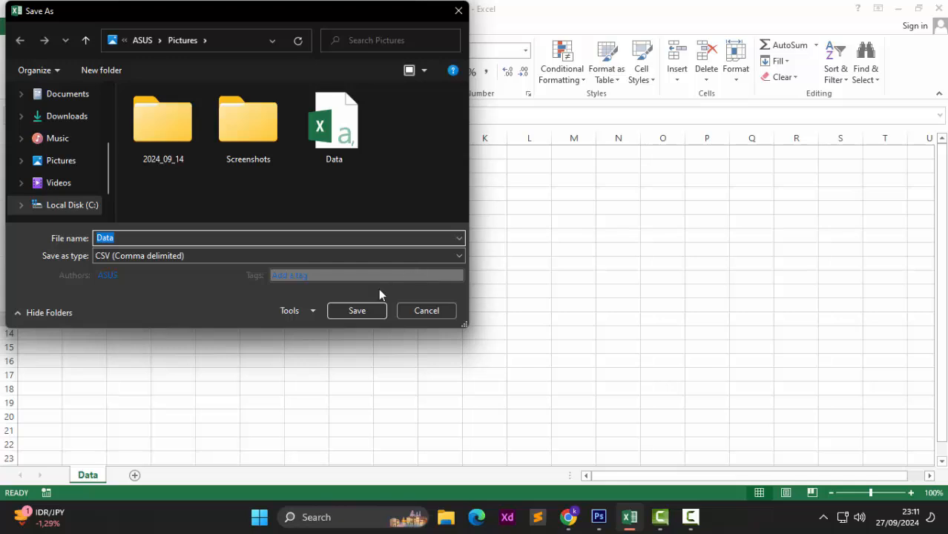
left_click(358, 313)
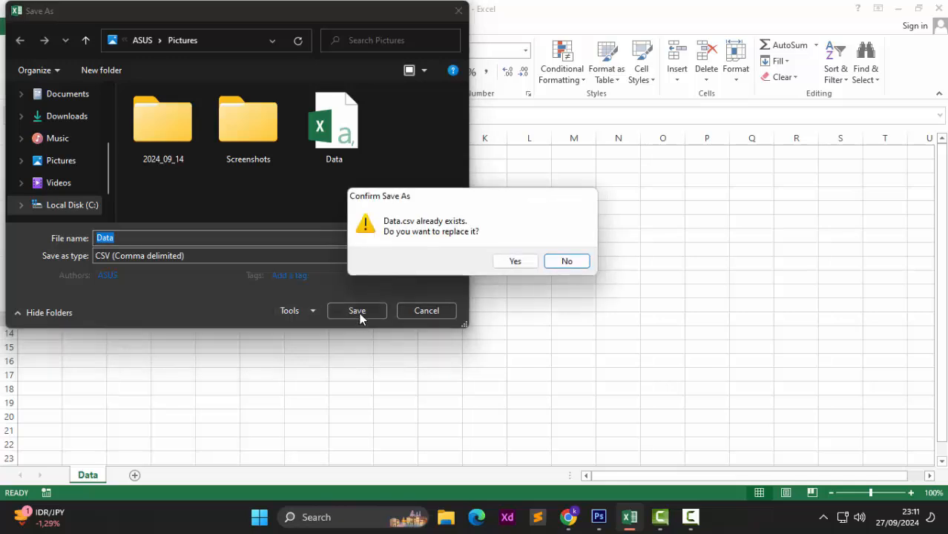
left_click(509, 261)
left_click(419, 297)
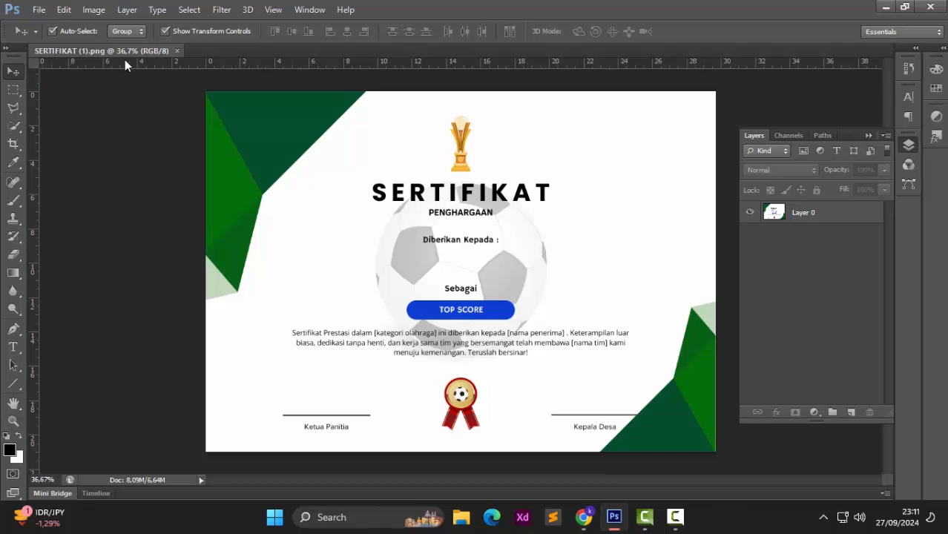
left_click(94, 10)
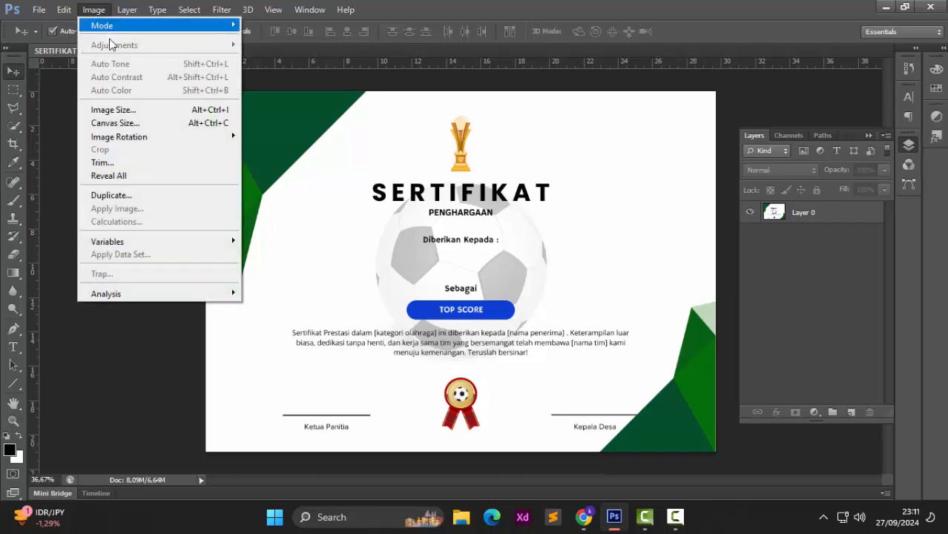
mouse_move(175, 242)
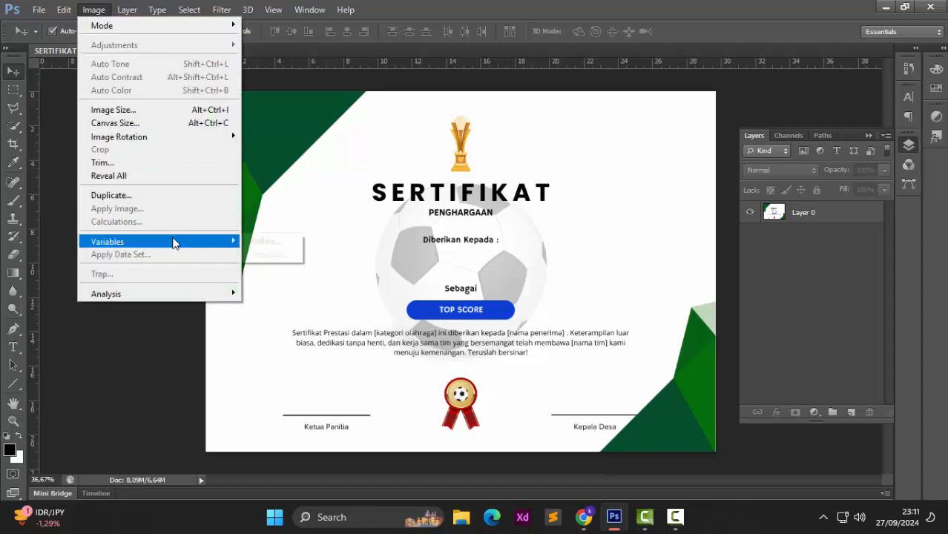
left_click(256, 243)
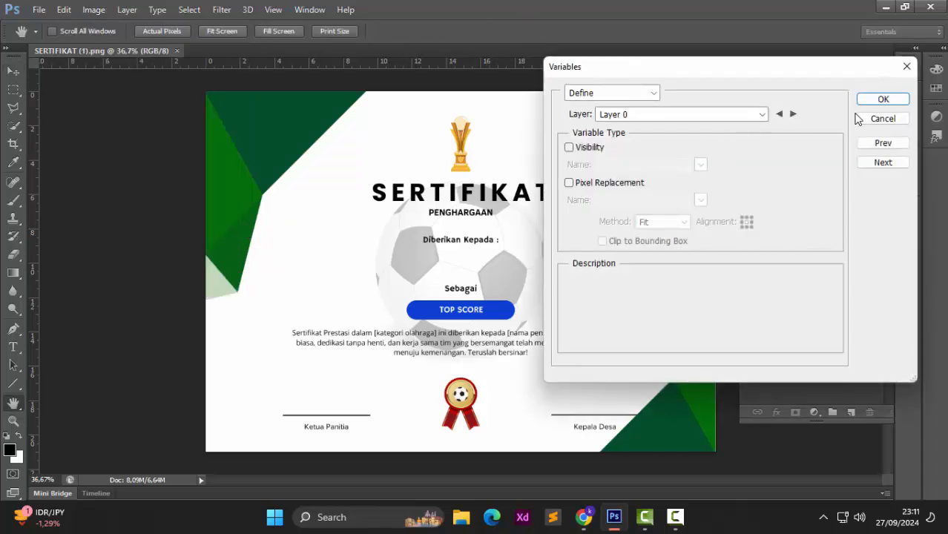
left_click(883, 120)
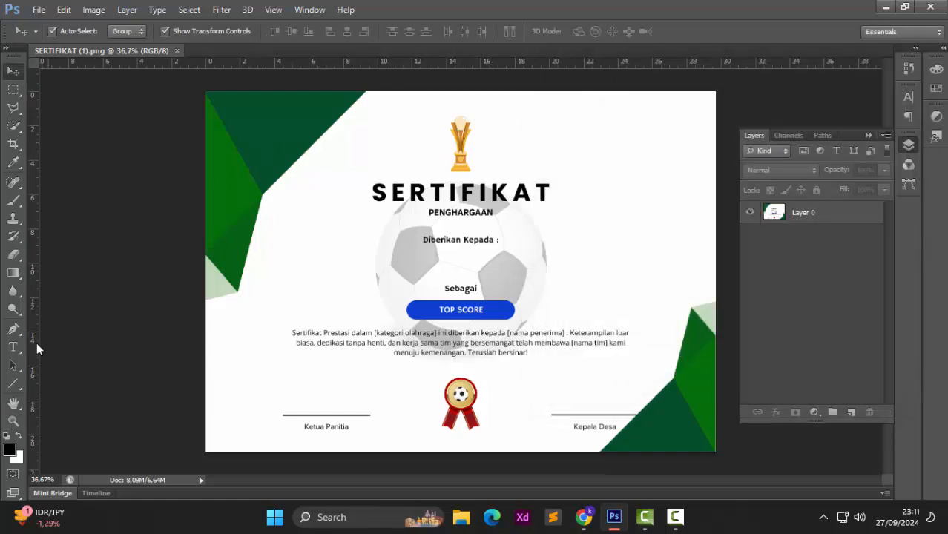
- Add the placeholder text "Nama" in Poppins Bold 12 pt below "Diberikan Kepada :" on the certificate
left_click(14, 347)
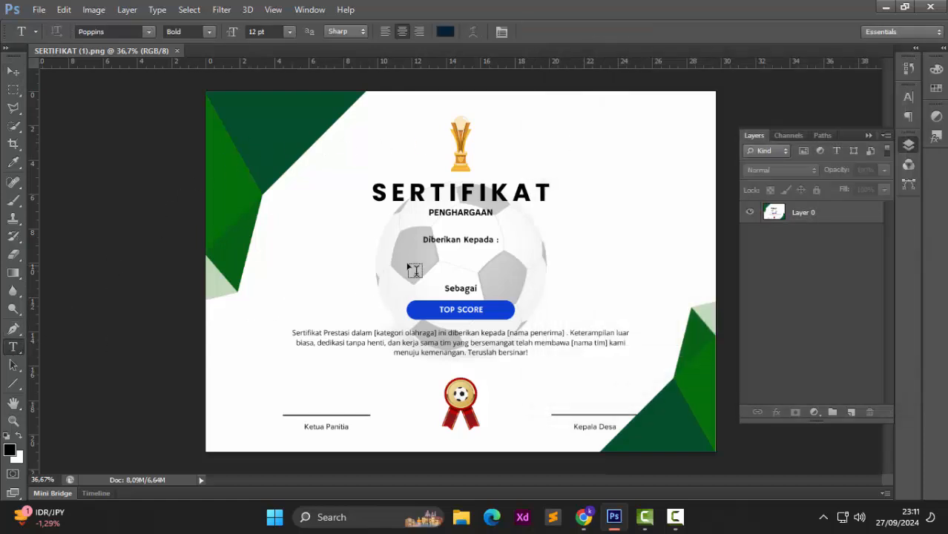
left_click(413, 267)
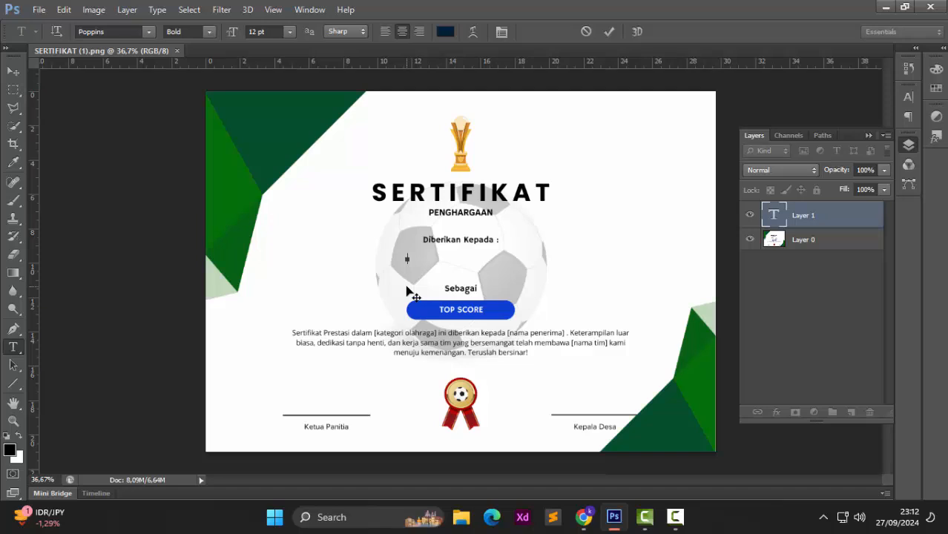
type("Nama")
left_click(15, 71)
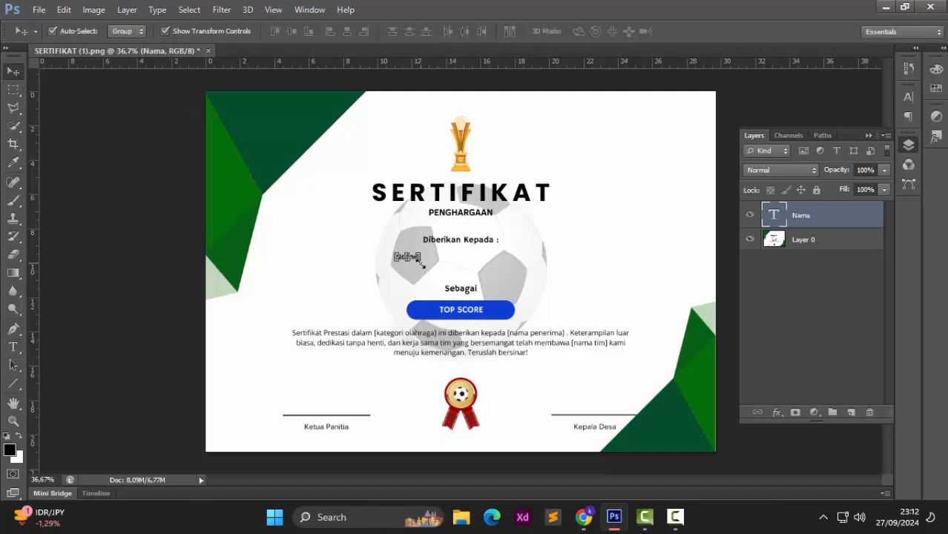
- Scale the Nama text to about 263%, place it between "Diberikan Kepada :" and "Sebagai", and enlarge it slightly more
key("ctrl+t")
left_click_drag(420, 262, 478, 272)
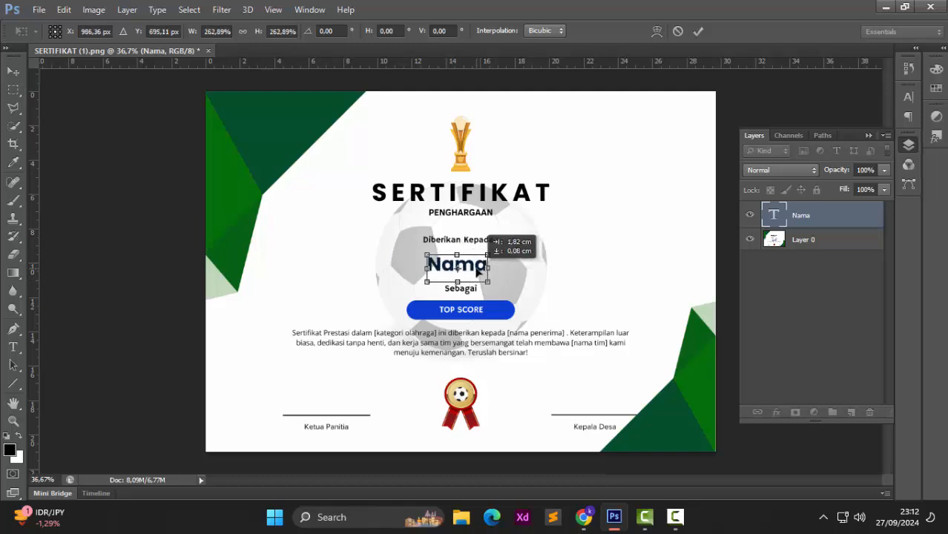
key("Return")
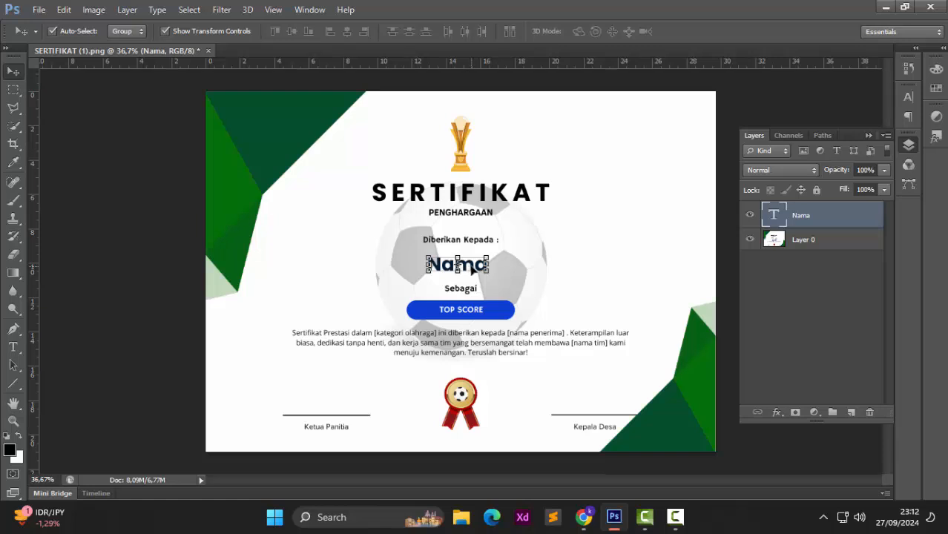
left_click_drag(490, 276, 493, 287)
key("Return")
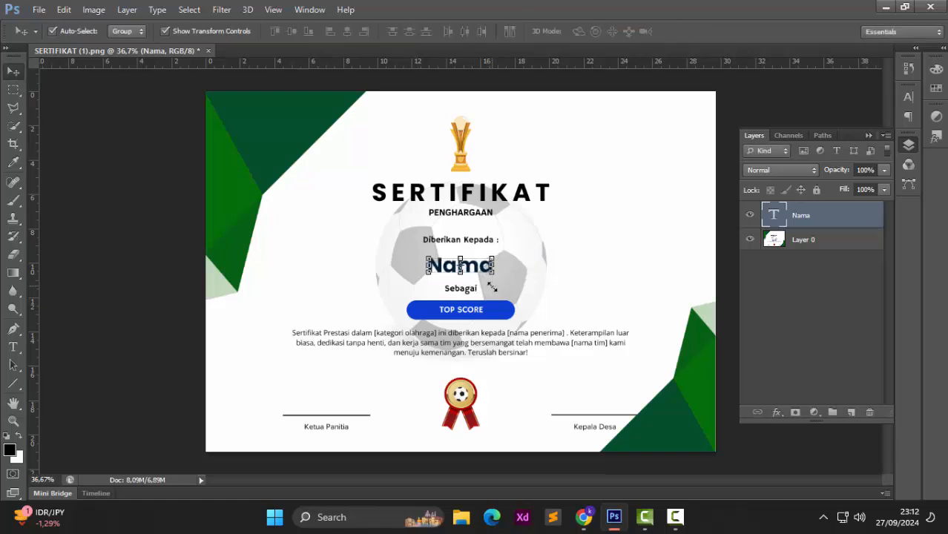
- Select the whole canvas and align the Nama text to its horizontal and vertical centers
key("ctrl+a")
left_click(349, 29)
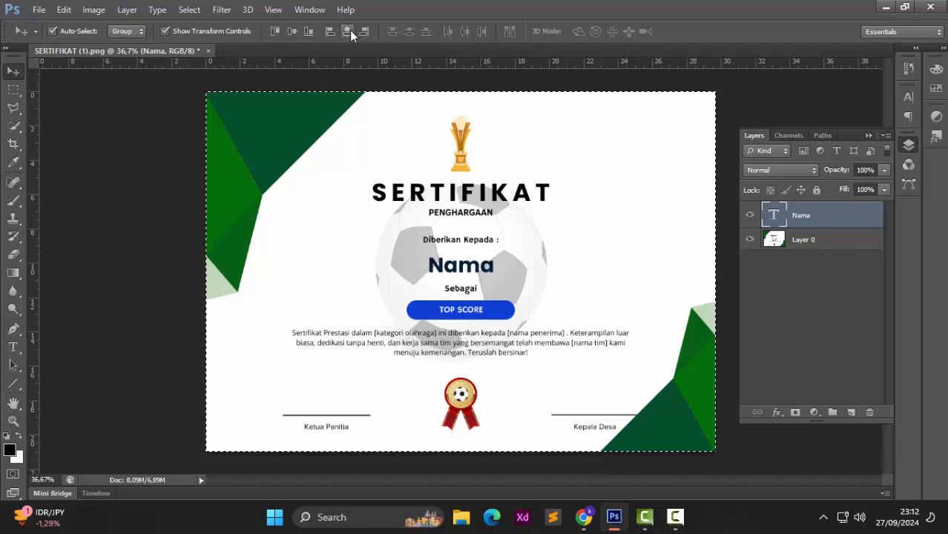
left_click(291, 32)
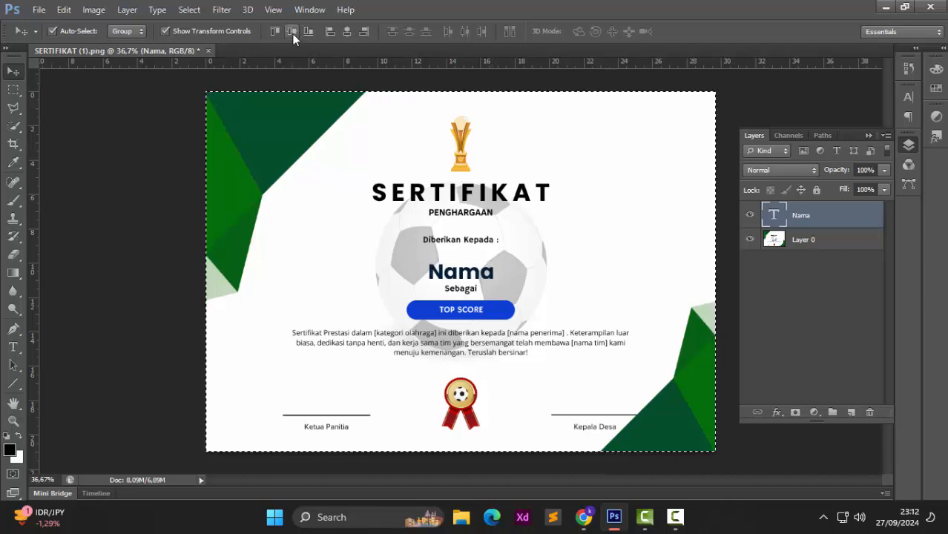
- Deselect the canvas and nudge the Nama text up, midway between "Diberikan Kepada :" and "Sebagai"
key("ctrl+d")
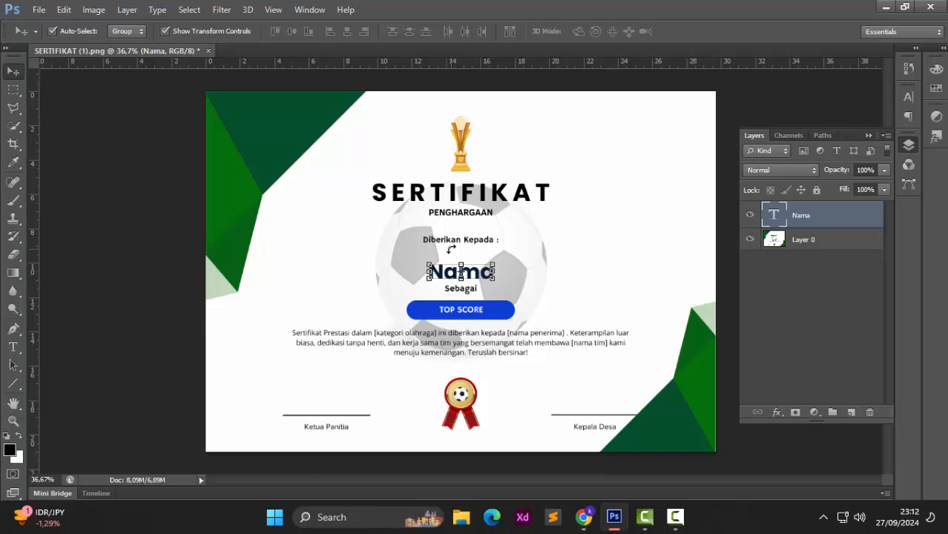
key("Up")
key("Up")
key("Up")
key("Up")
key("Up")
key("Up")
key("Up")
key("Up")
key("Up")
key("Up")
key("Up")
key("Up")
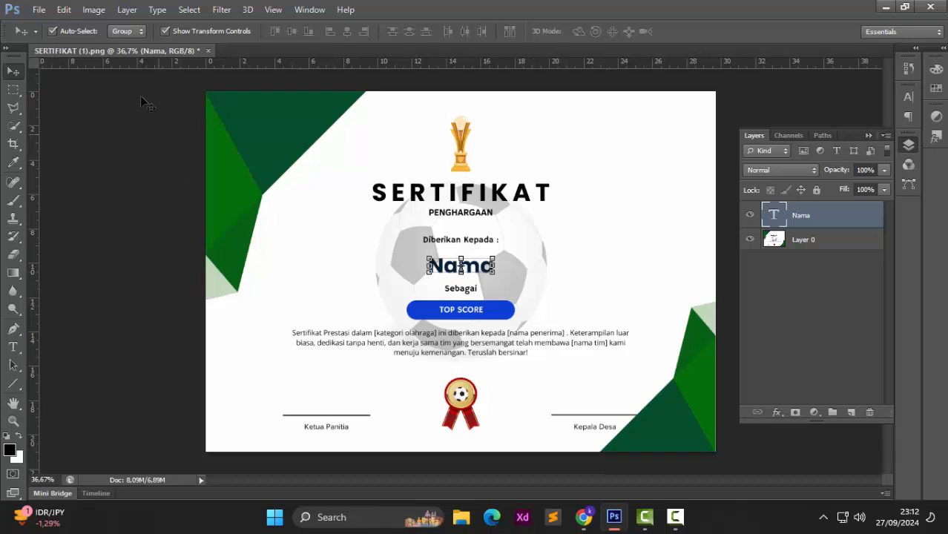
- Define a Text Replacement variable named "Nama" for the Nama layer, leaving Visibility off
left_click(94, 10)
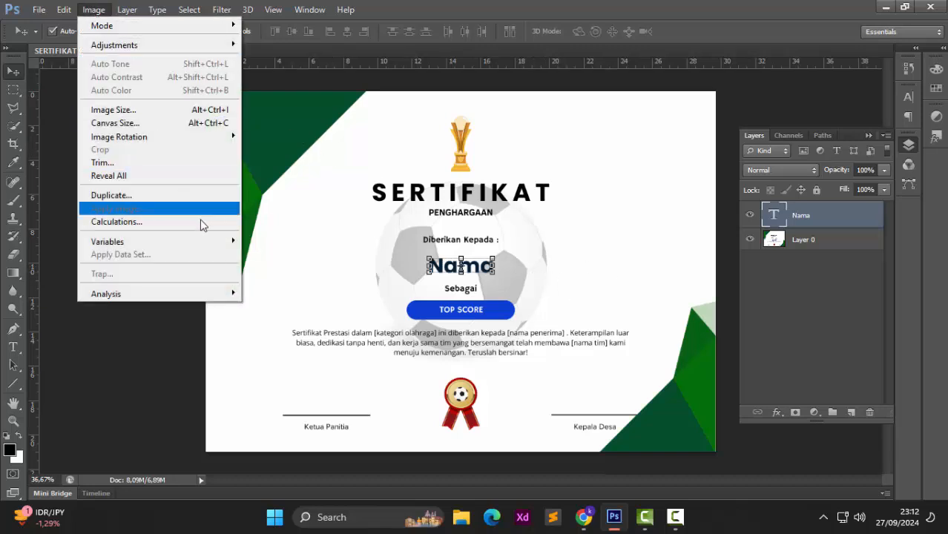
mouse_move(207, 242)
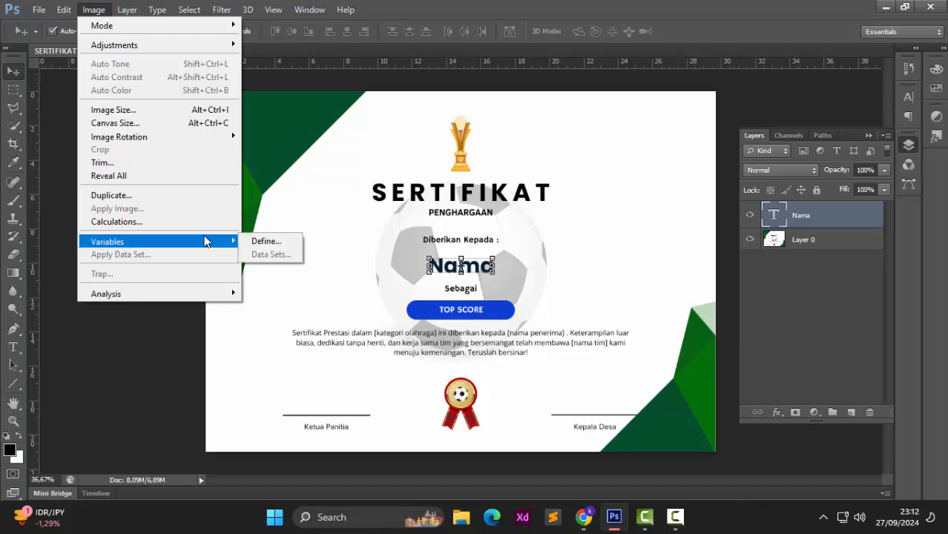
left_click(262, 245)
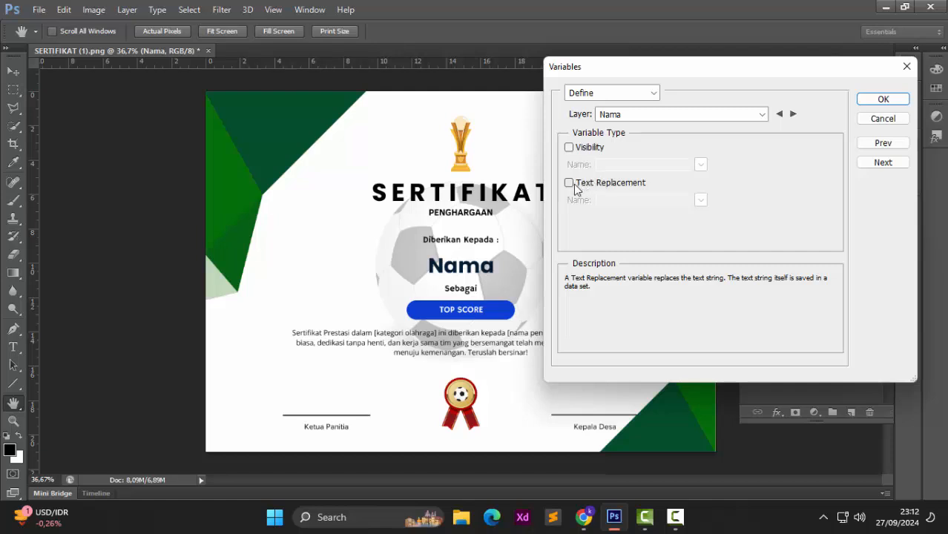
left_click(656, 117)
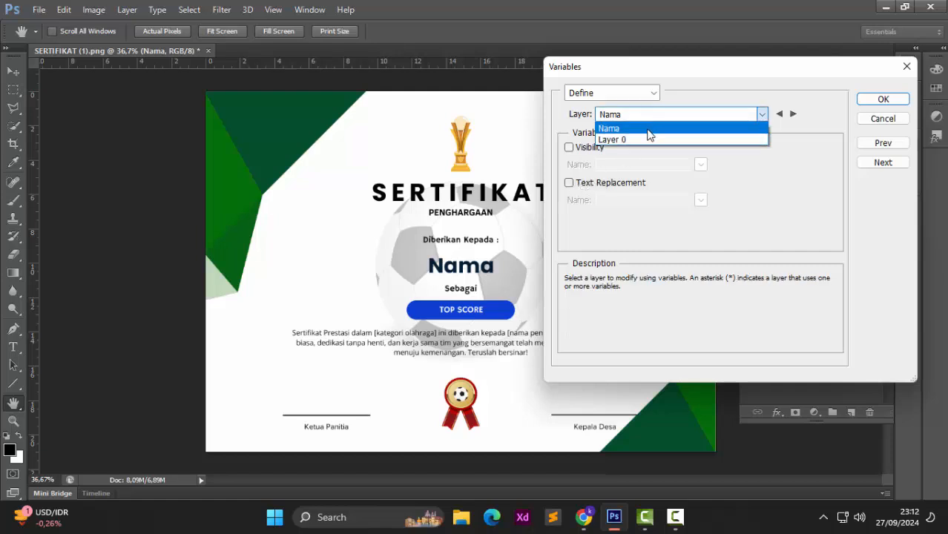
left_click(648, 129)
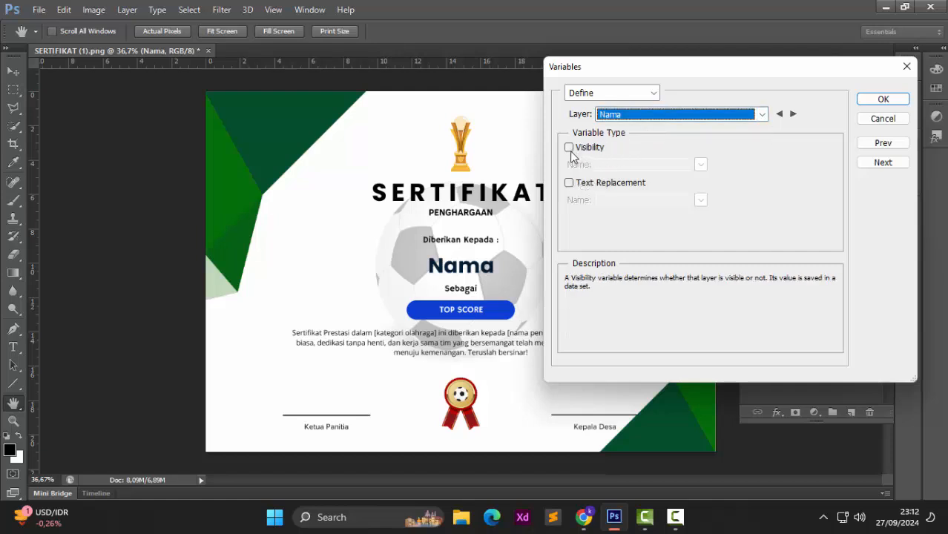
left_click(571, 184)
left_click(684, 200)
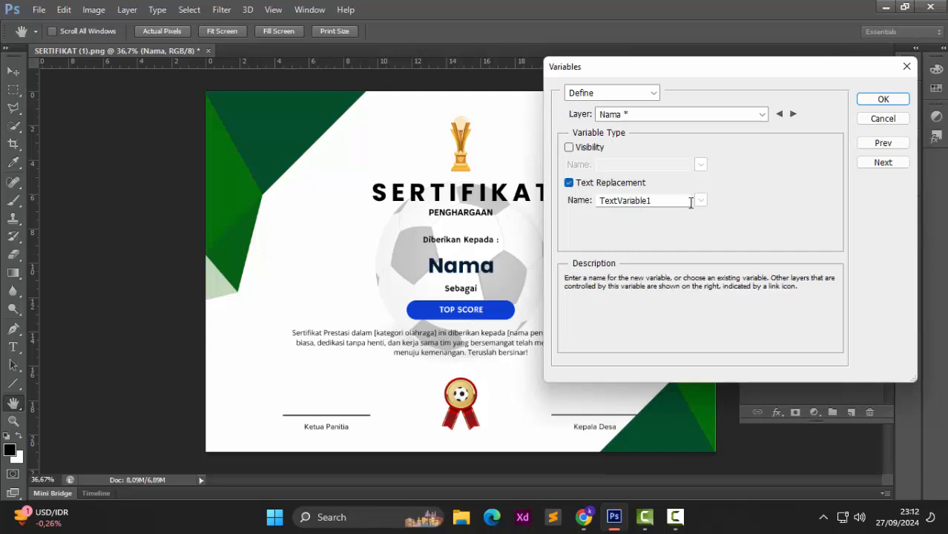
left_click(700, 203)
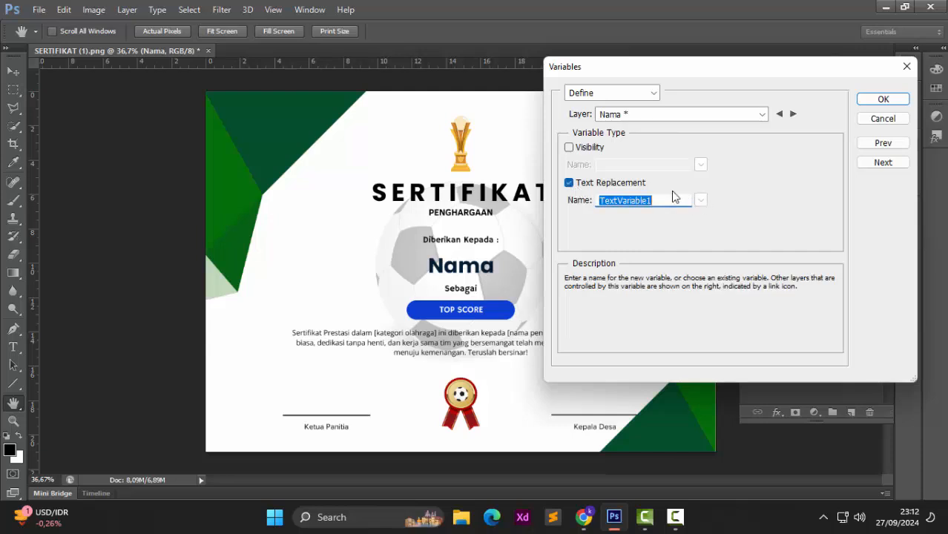
left_click(569, 148)
left_click(570, 149)
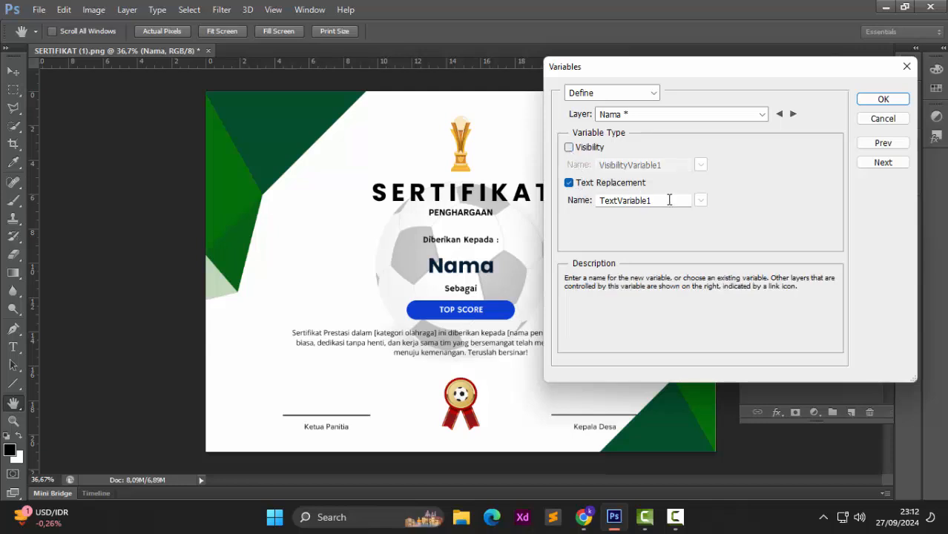
left_click_drag(670, 200, 576, 207)
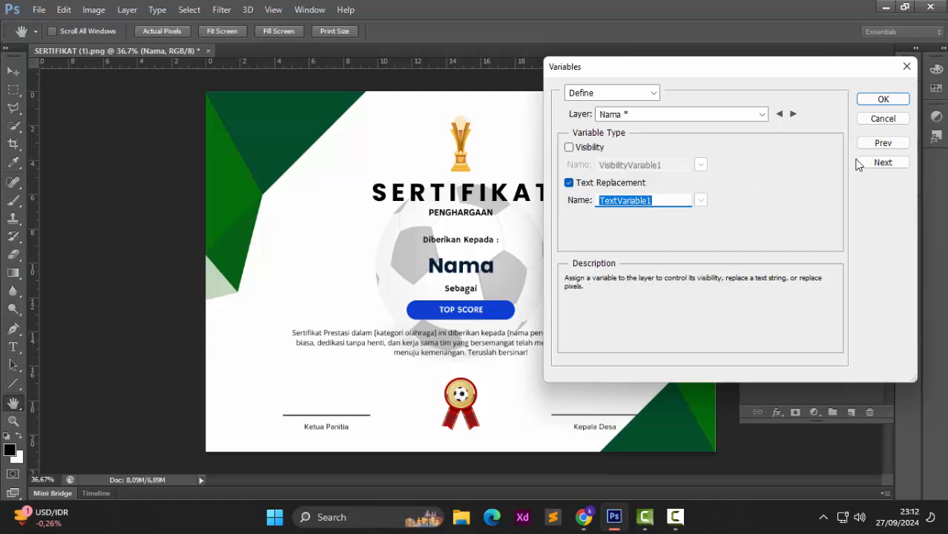
type("Nama")
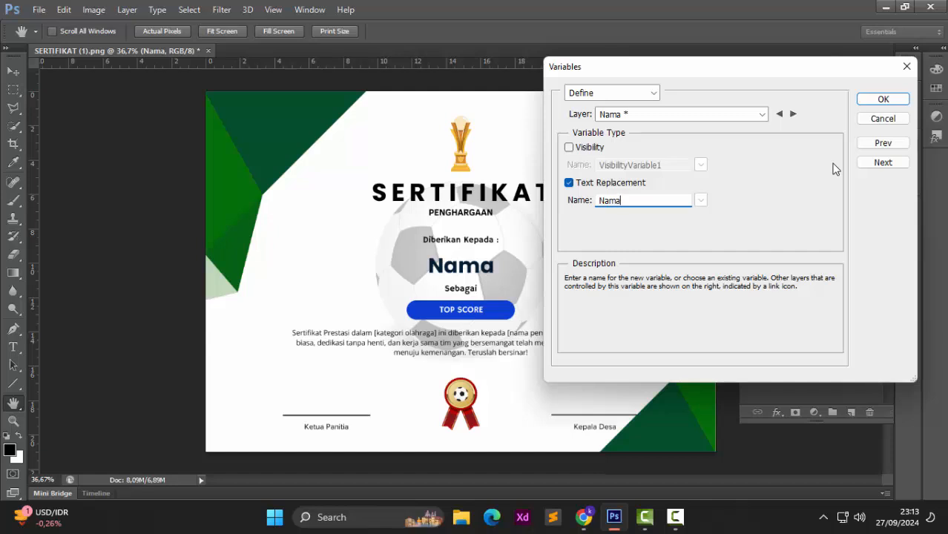
- Import Data.csv from the Pictures folder as the variable's data sets, with automatic encoding and replacement of existing data sets
left_click(874, 161)
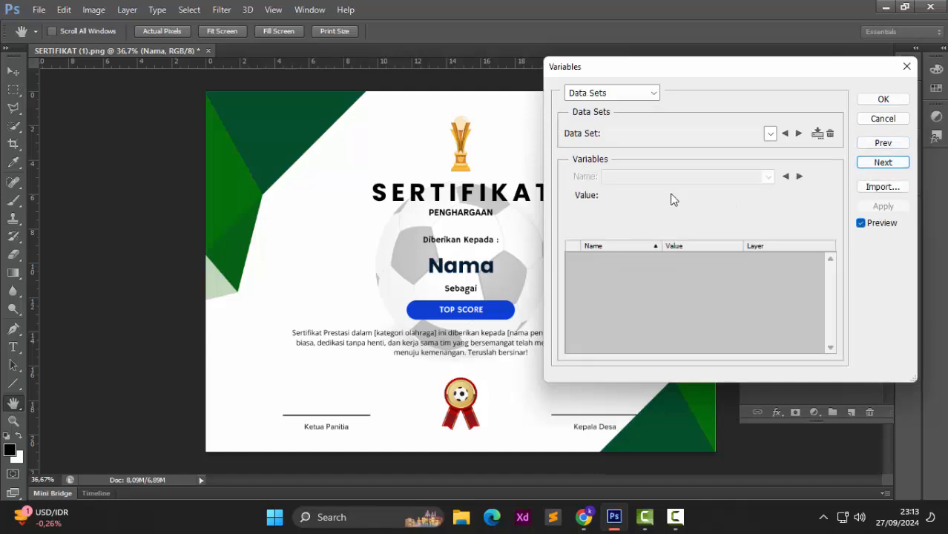
left_click(874, 190)
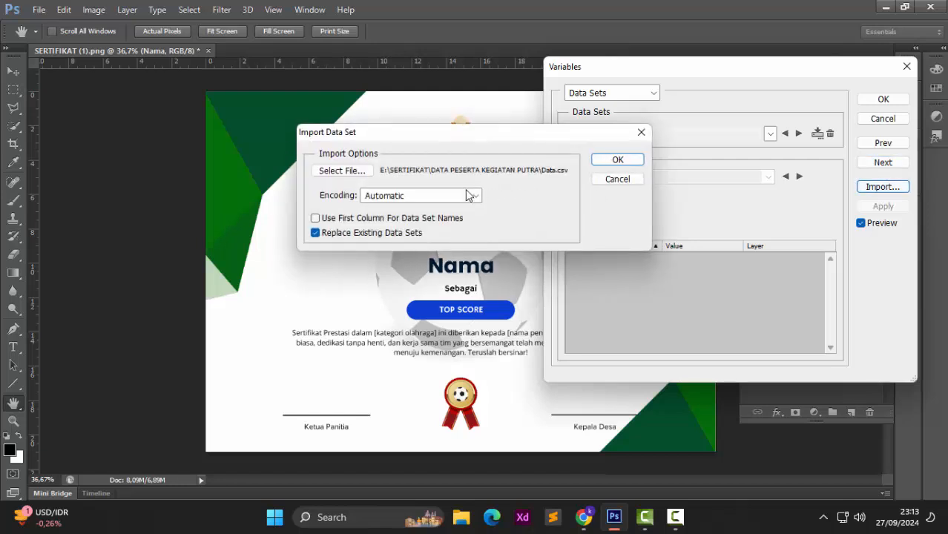
left_click(343, 172)
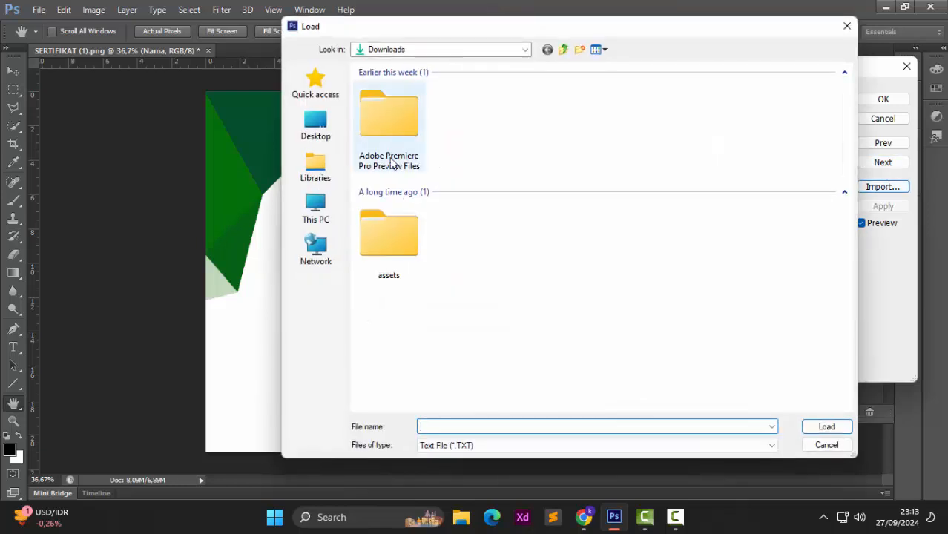
left_click(315, 209)
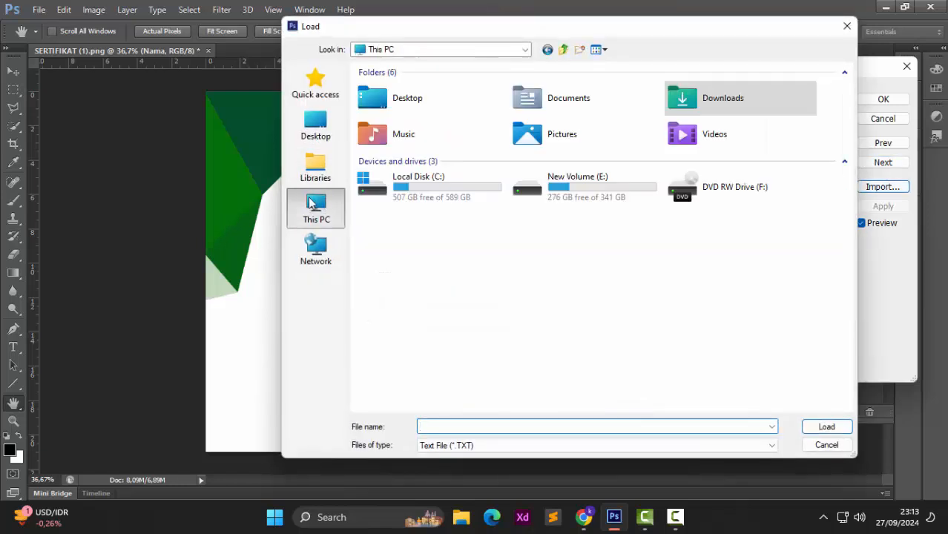
double_click(529, 145)
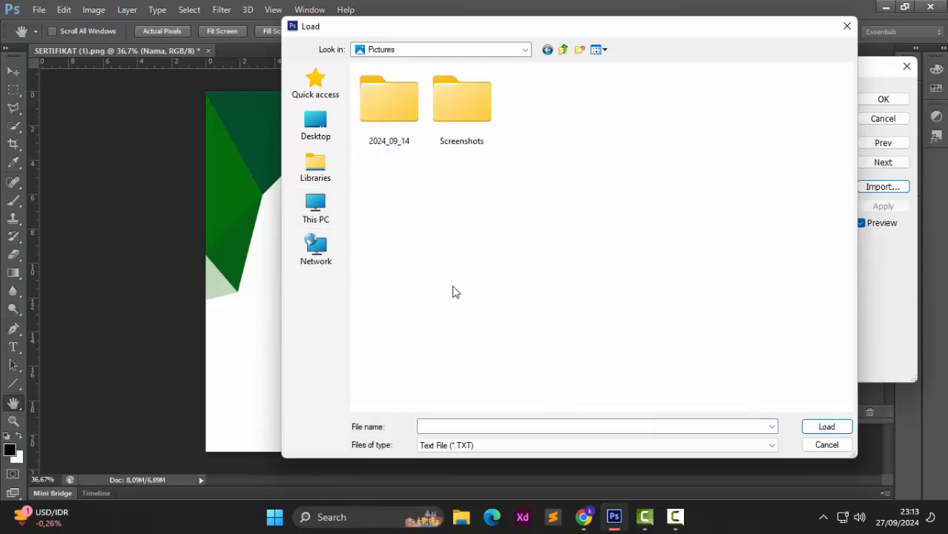
left_click(448, 445)
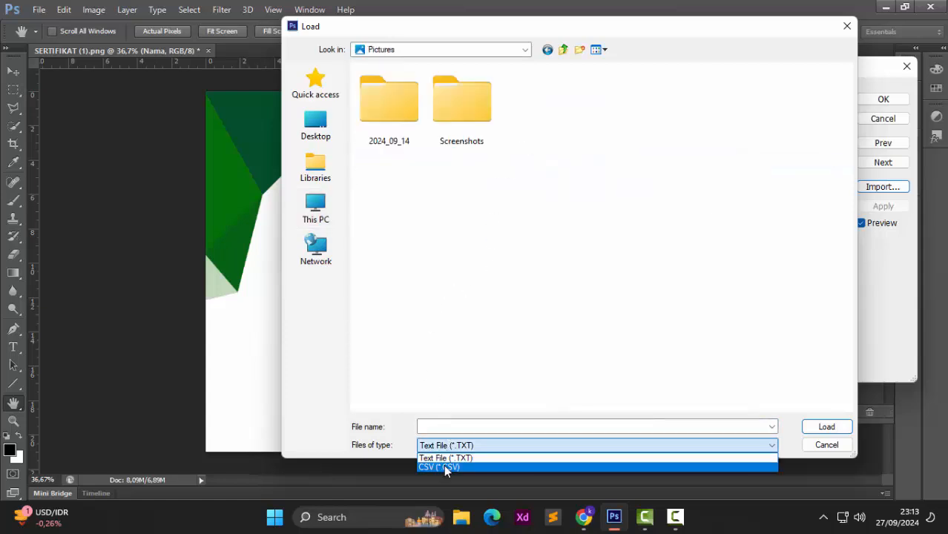
left_click(444, 464)
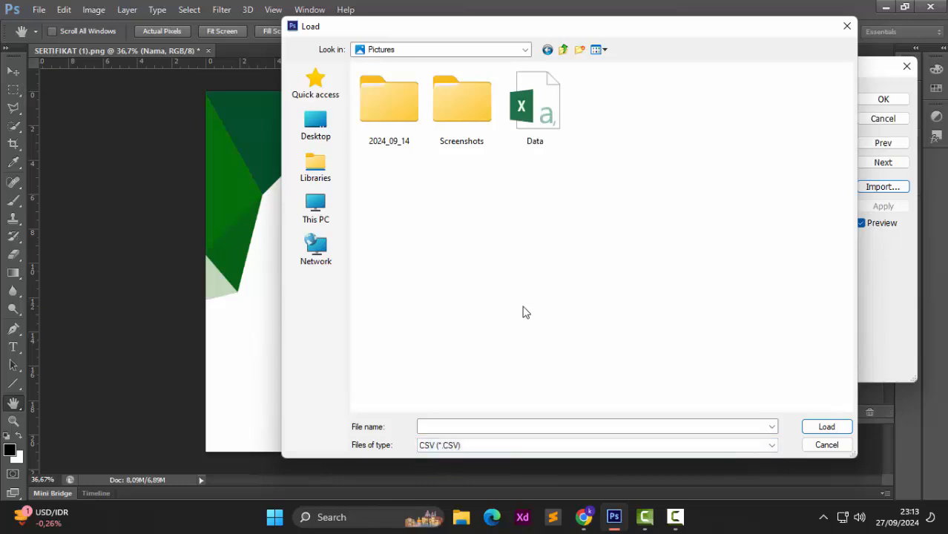
left_click(541, 115)
left_click(815, 425)
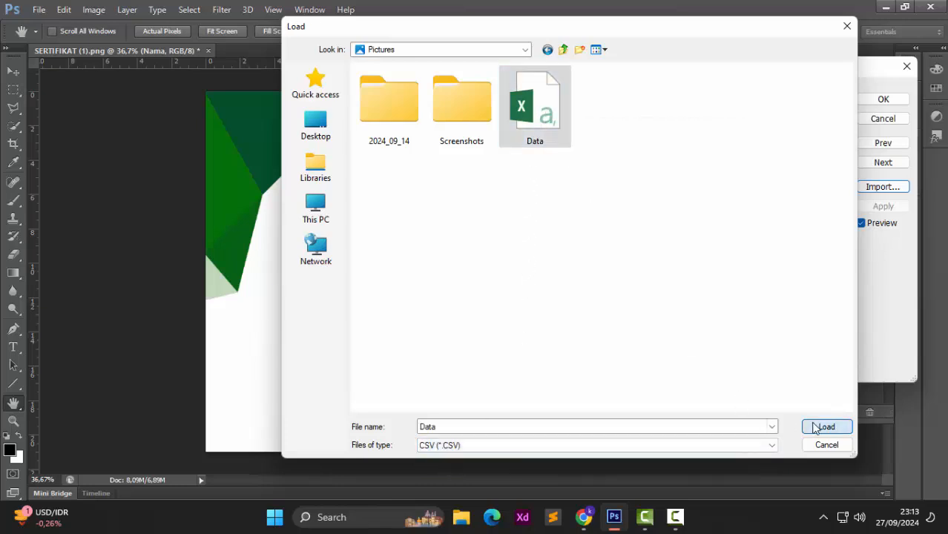
left_click(616, 159)
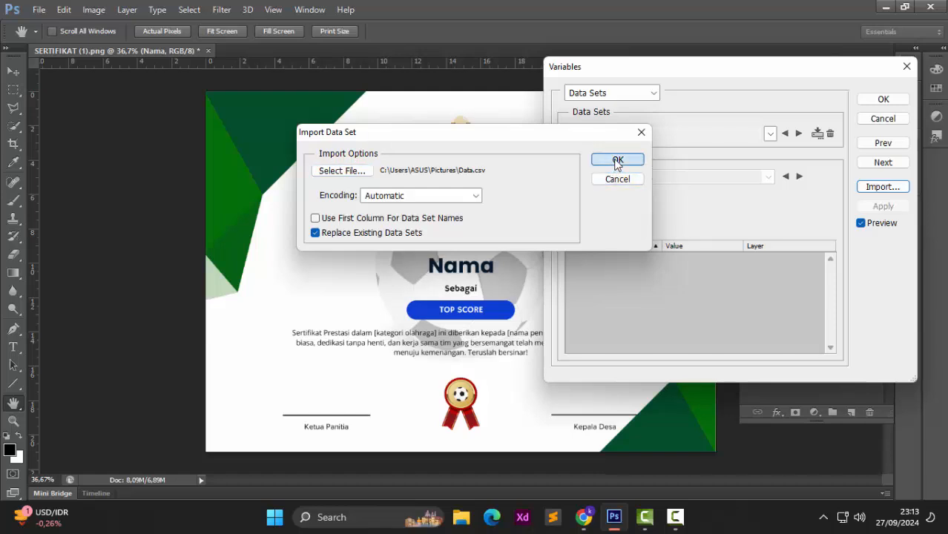
- Compare the certificate with the data set preview off and on, and accept the variable settings
left_click(863, 223)
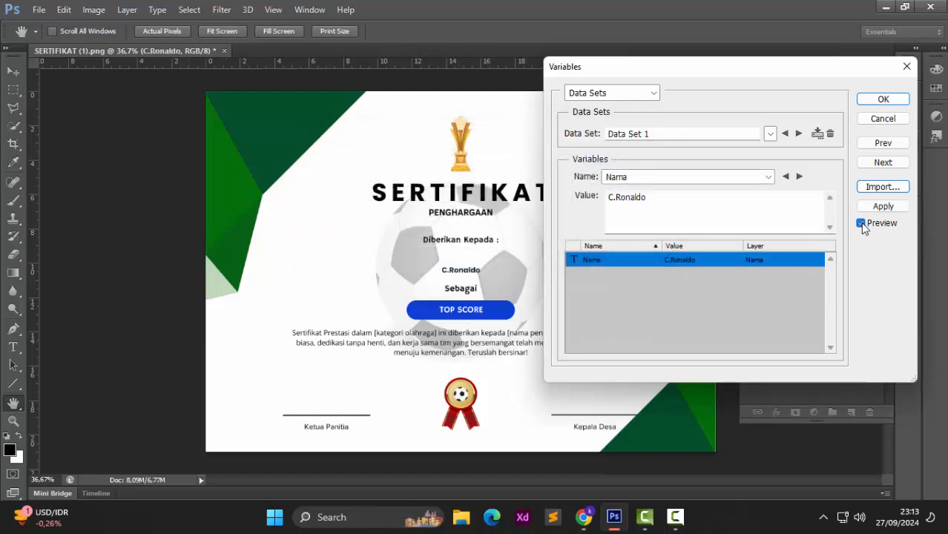
left_click(862, 223)
left_click(863, 224)
left_click(862, 224)
left_click(861, 224)
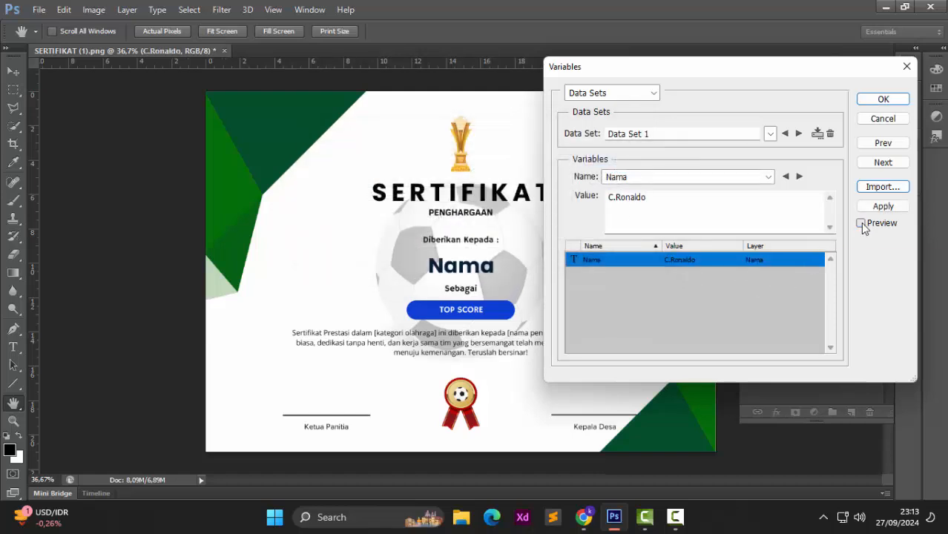
left_click(862, 223)
left_click(862, 223)
left_click(862, 223)
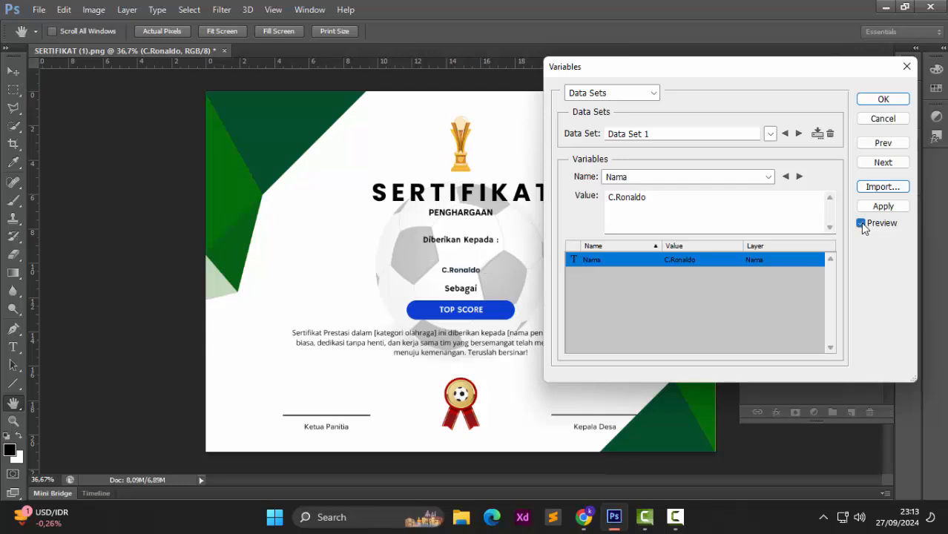
left_click(882, 100)
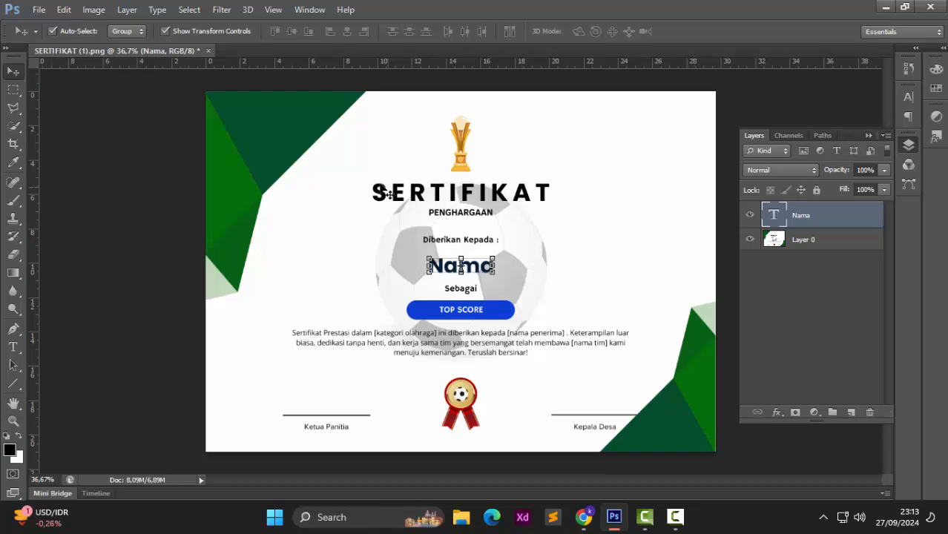
- Export all data sets as .psd files to the Pictures folder, named by document name, underscore and data set name
left_click(37, 12)
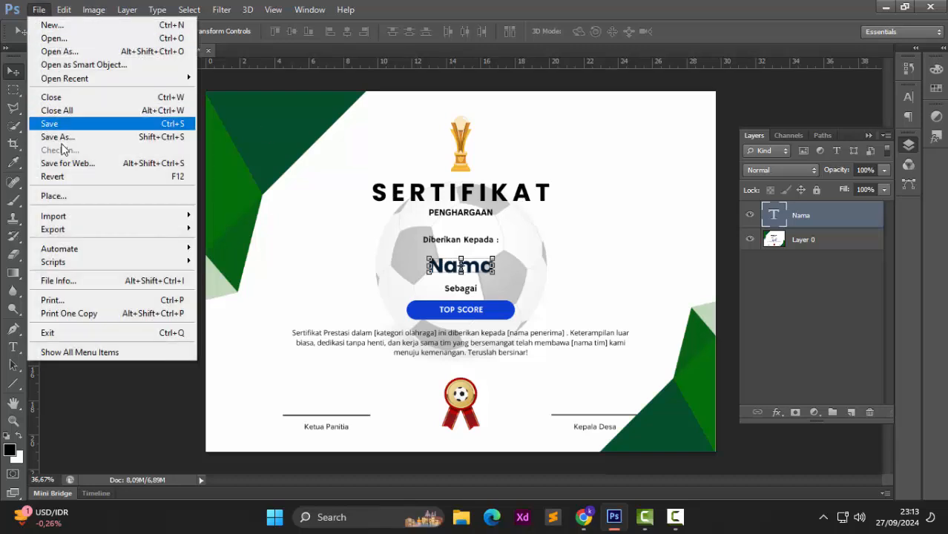
mouse_move(93, 242)
mouse_move(148, 229)
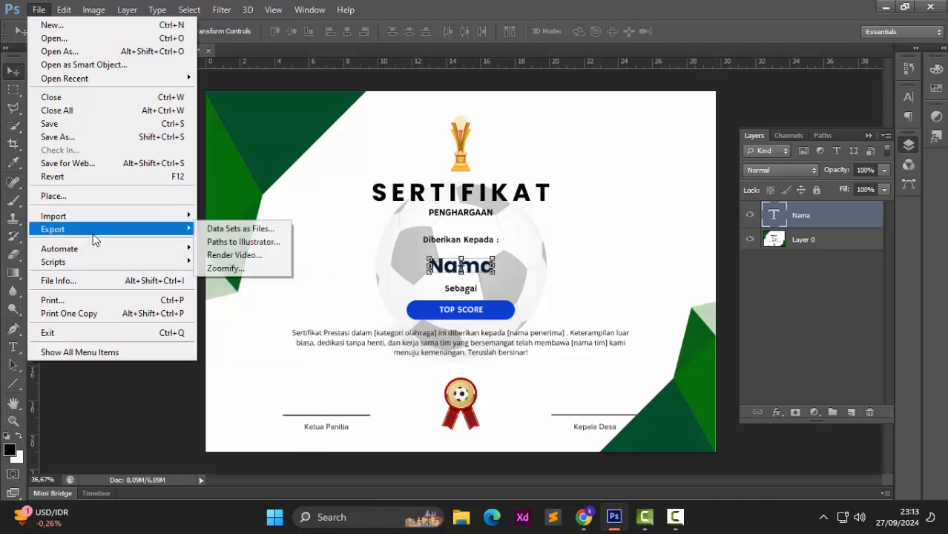
left_click(236, 230)
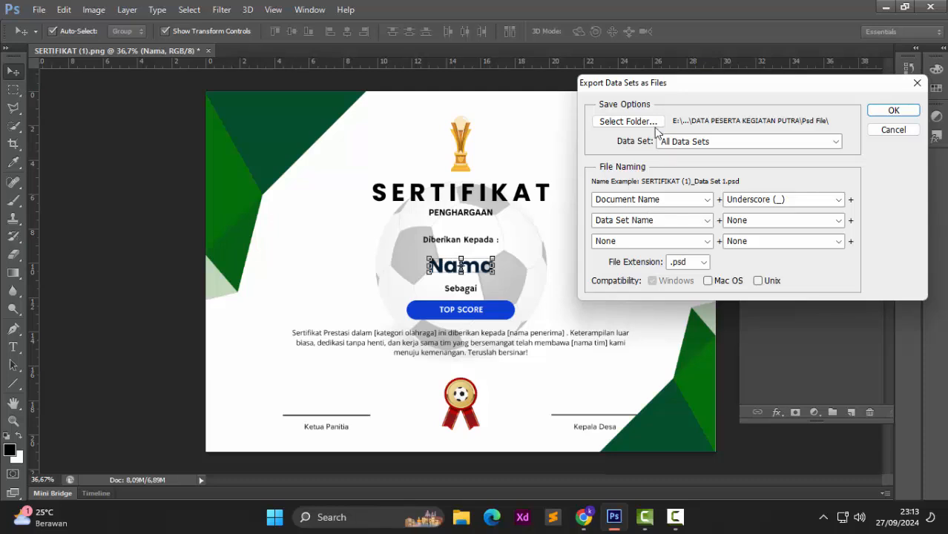
left_click(656, 121)
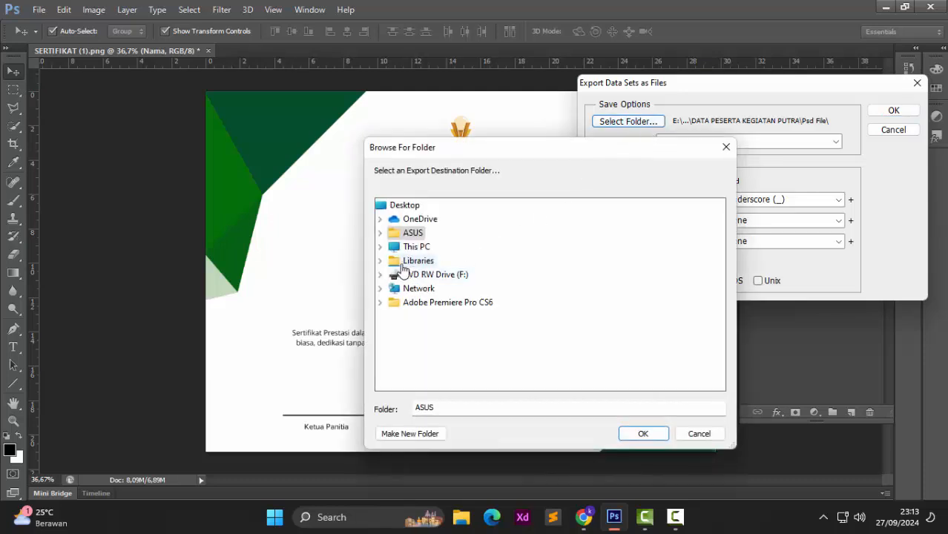
left_click(380, 247)
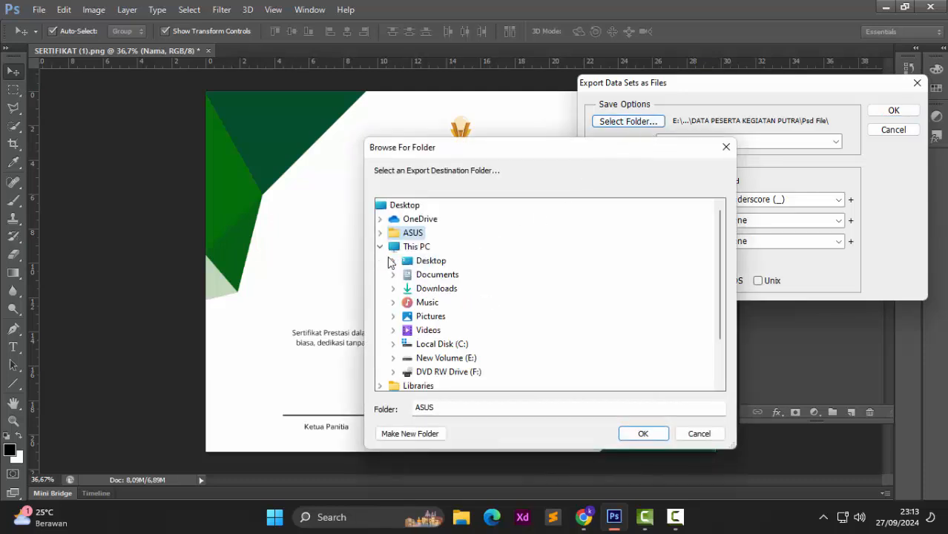
left_click(393, 316)
left_click(405, 316)
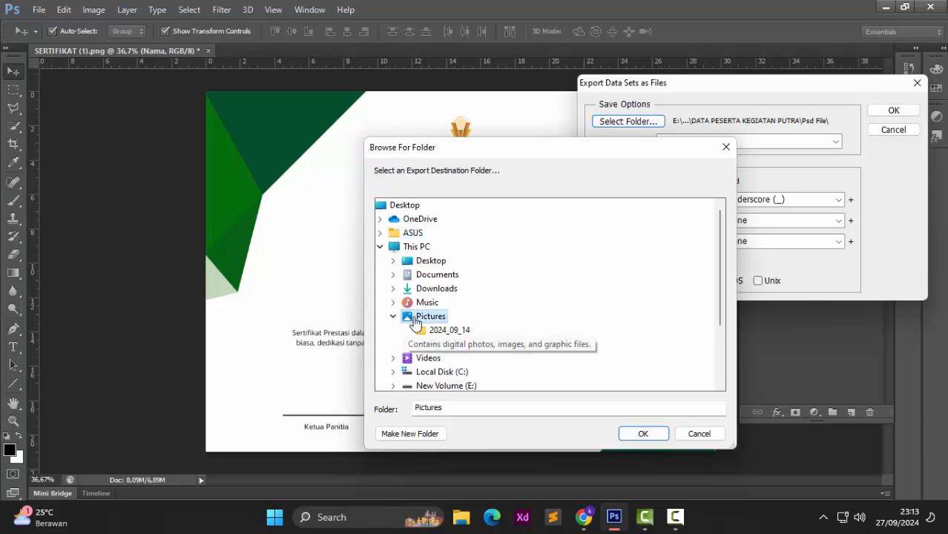
left_click(636, 432)
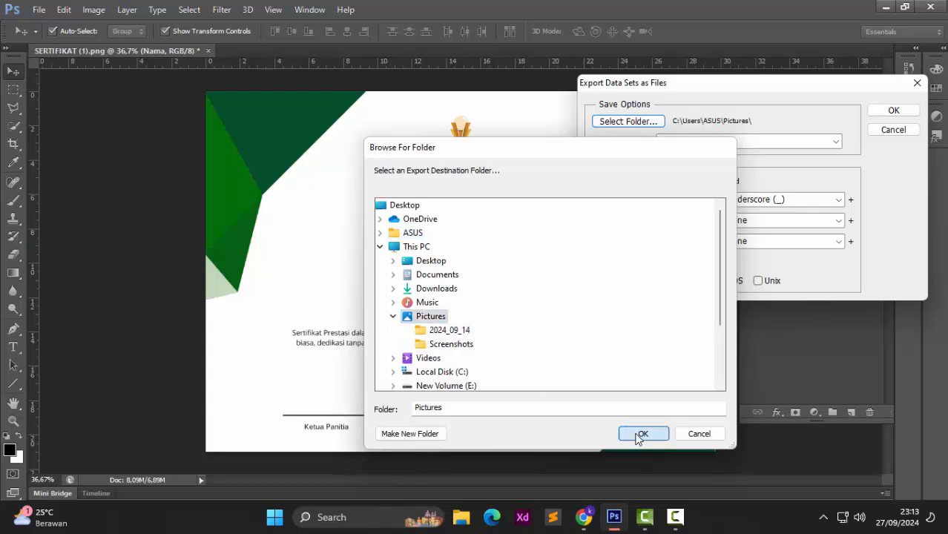
left_click(881, 113)
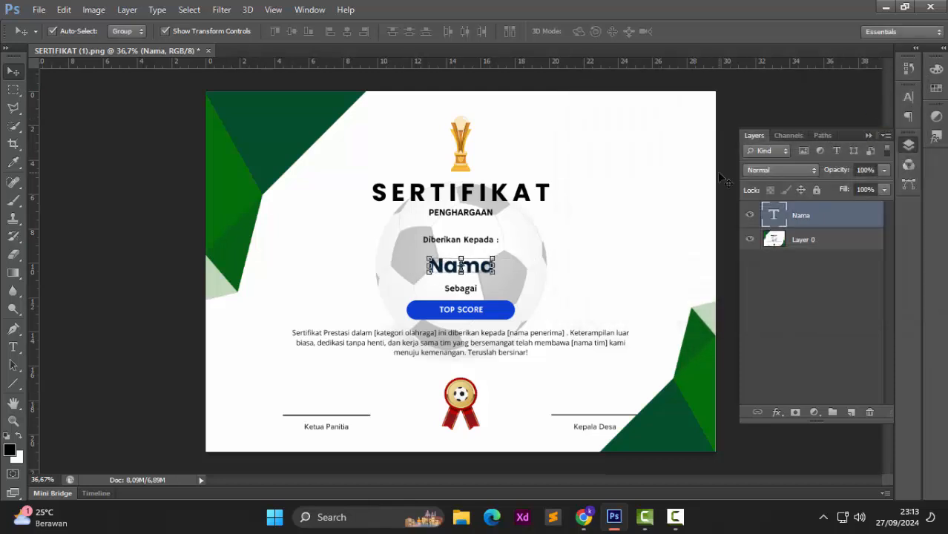
- Start a PDF Presentation and add SERTIFIKAT (1)_Data Set 1 to 8 .psd from the Pictures folder as its source files
left_click(38, 10)
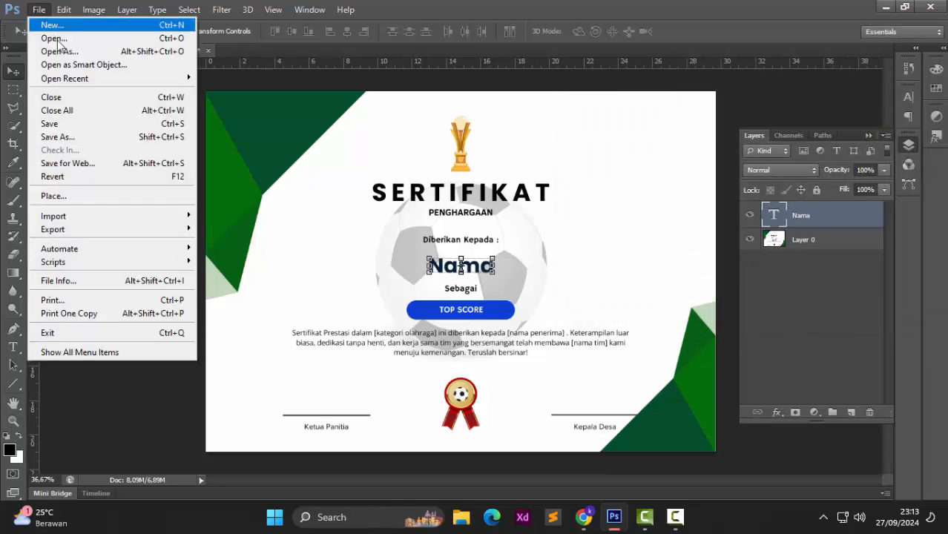
mouse_move(127, 255)
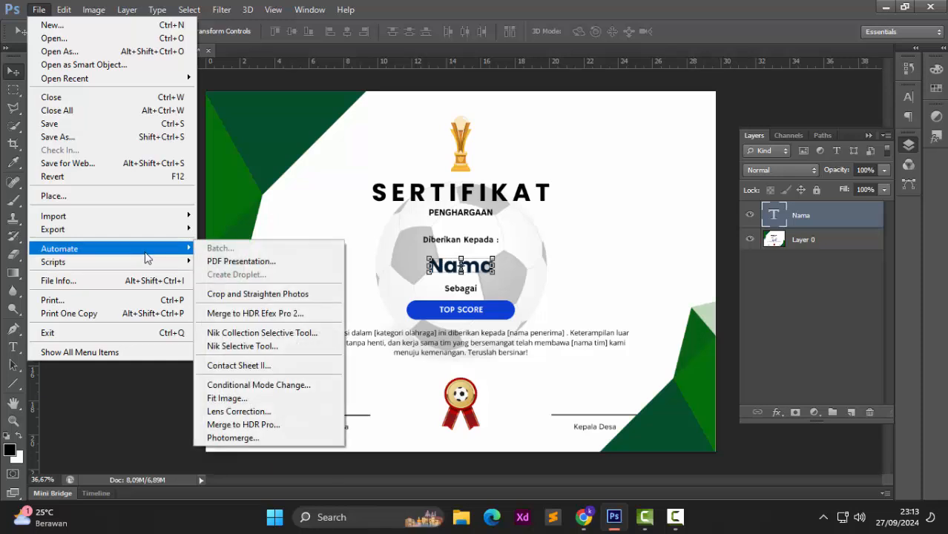
left_click(213, 262)
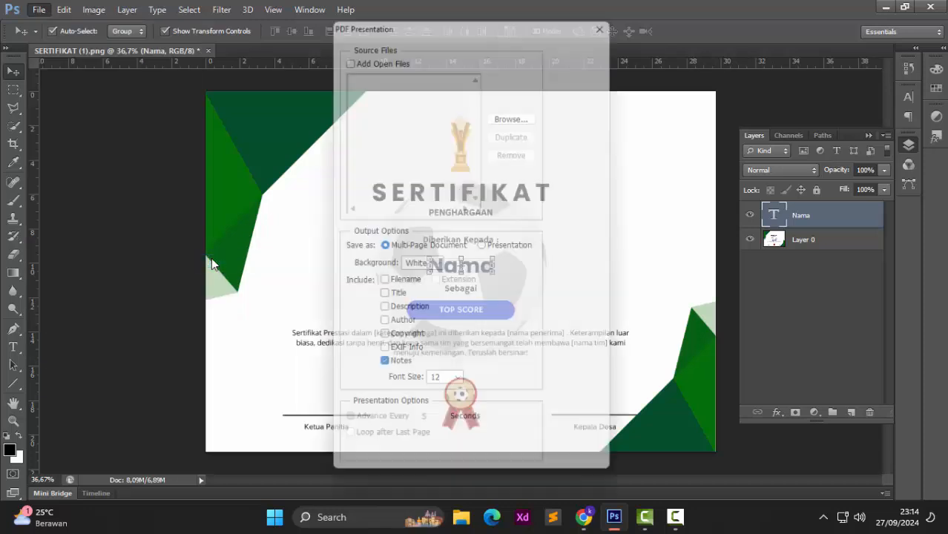
left_click(517, 112)
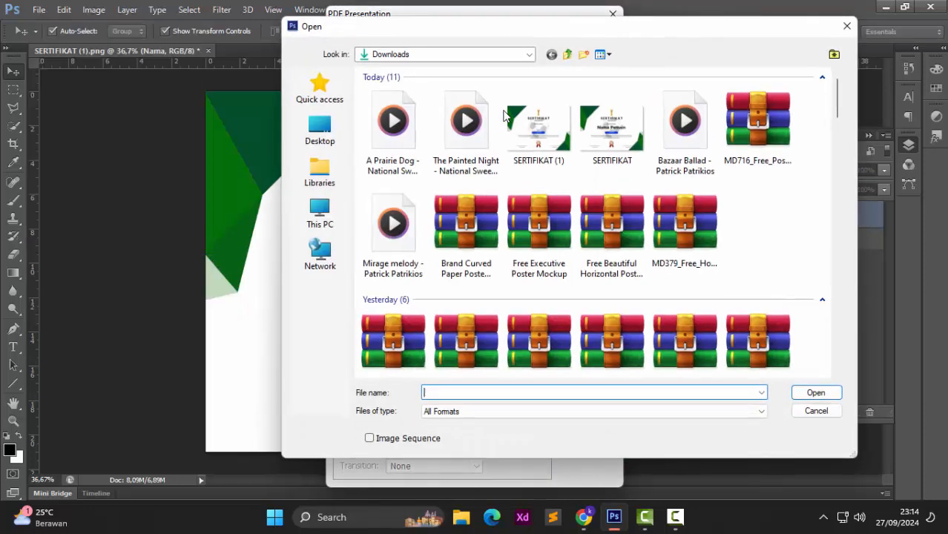
left_click(320, 171)
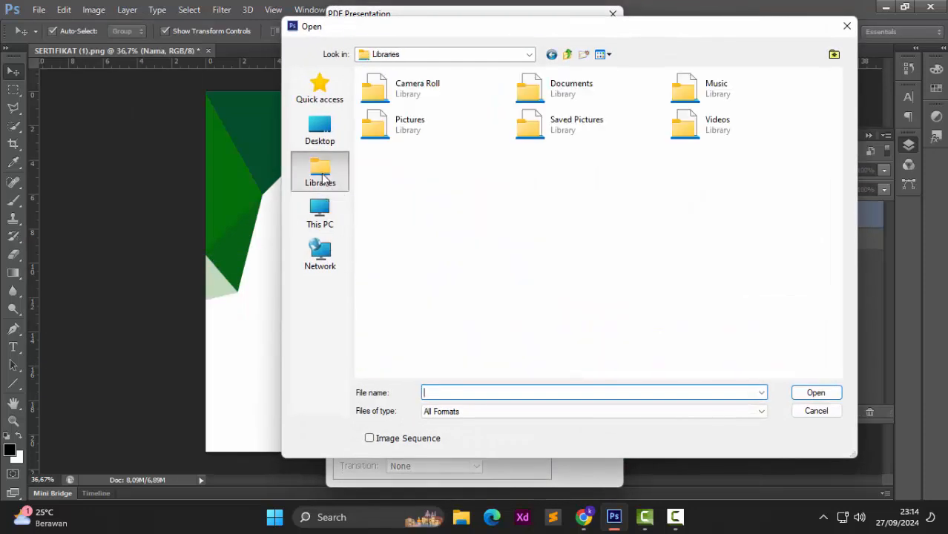
double_click(440, 135)
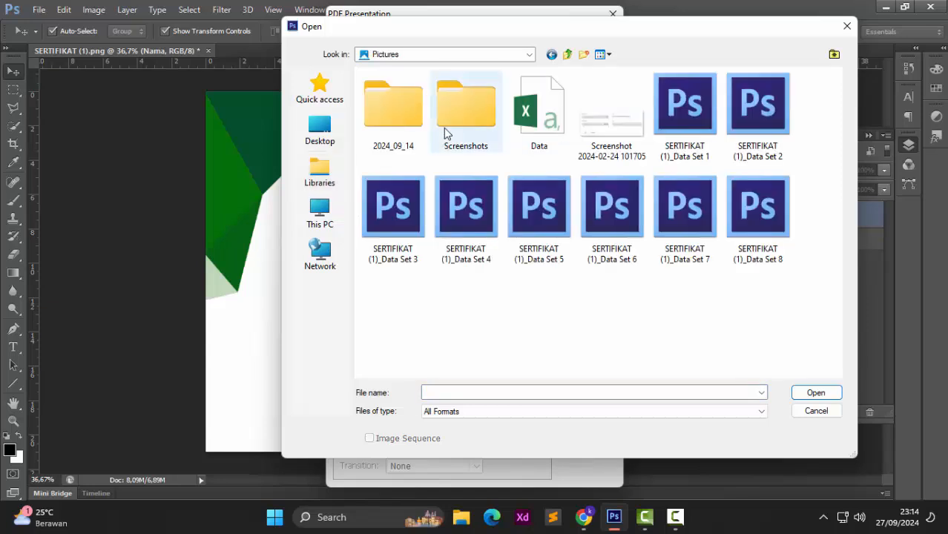
left_click(705, 133)
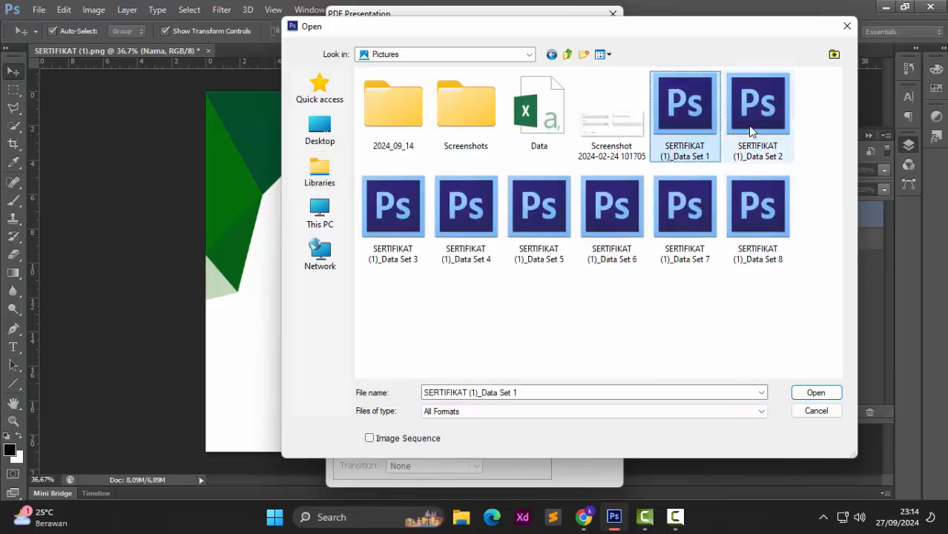
left_click(750, 119, "ctrl")
left_click(753, 208, "ctrl")
left_click(699, 211, "ctrl")
left_click(627, 216, "ctrl")
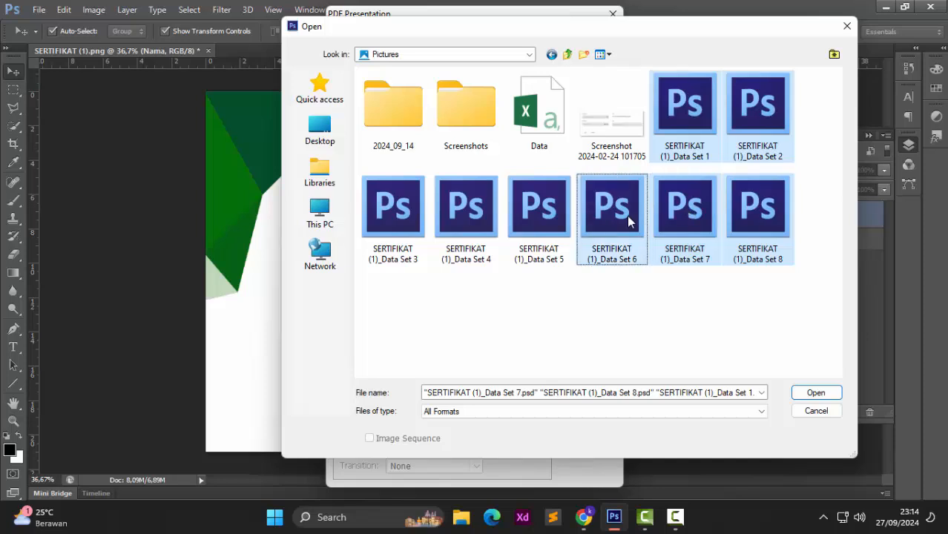
left_click(553, 218, "ctrl")
left_click(474, 222, "ctrl")
left_click(404, 235, "ctrl")
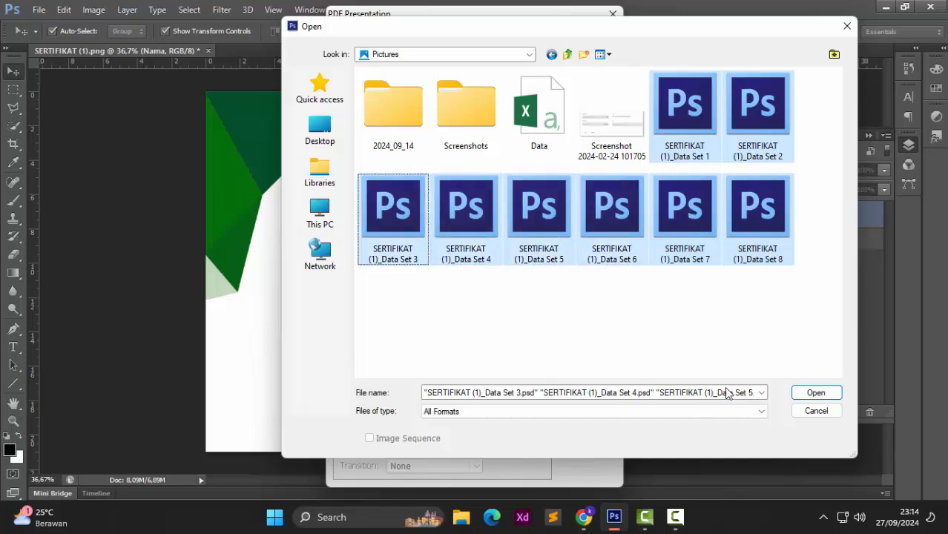
left_click(806, 394)
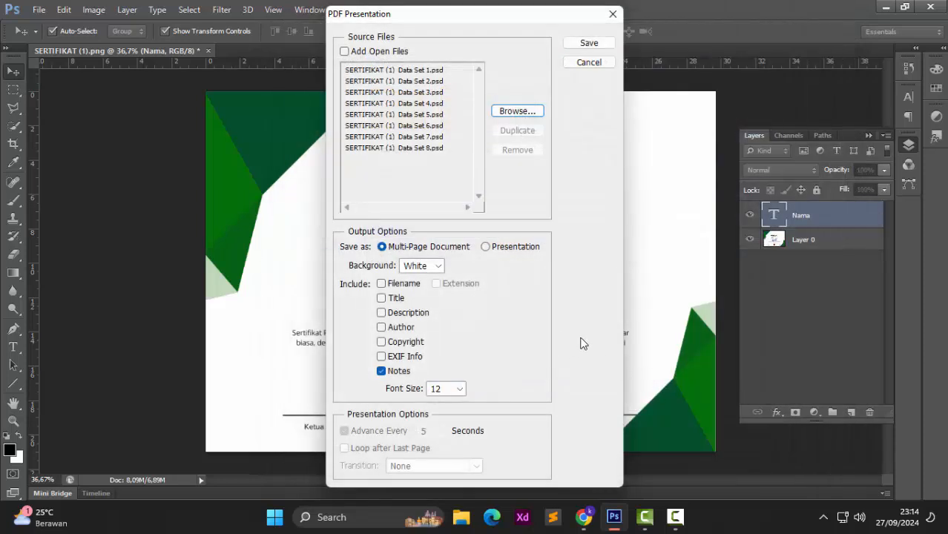
- Save the certificates as a multi-page PDF named Print in the Pictures folder, using the [High Quality Print] (Modified) preset
left_click(590, 45)
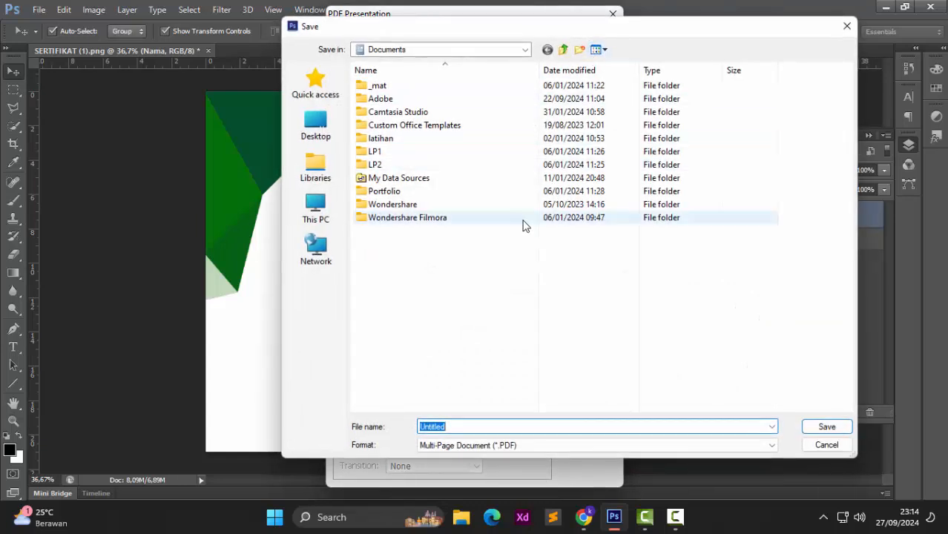
left_click(318, 214)
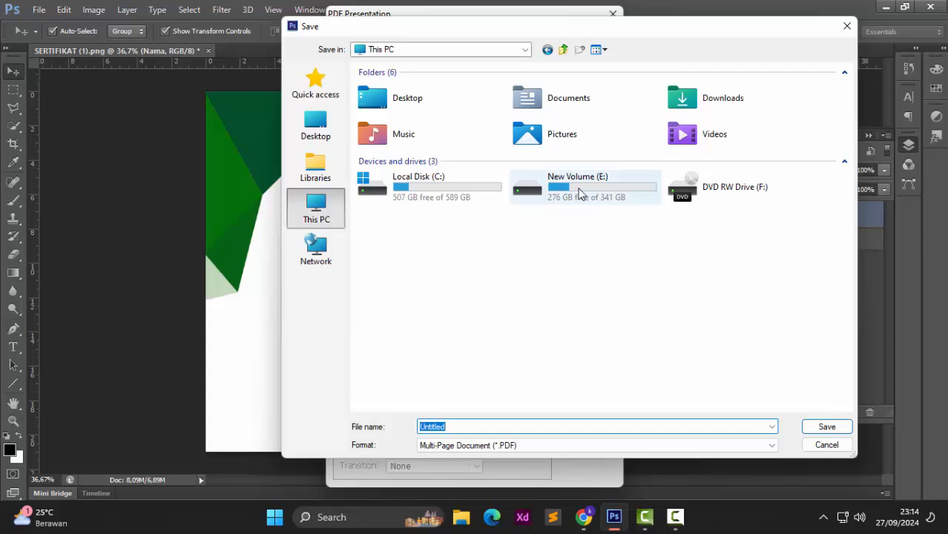
double_click(538, 135)
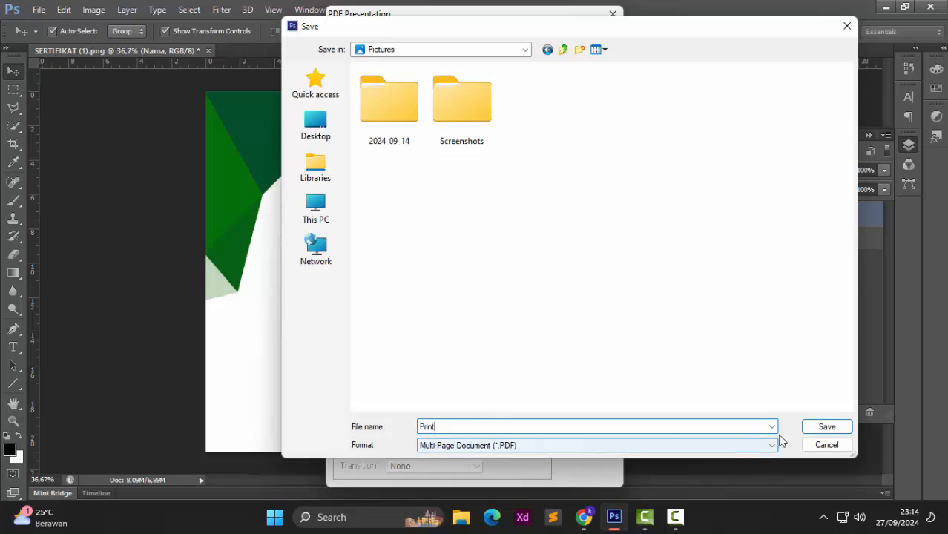
left_click(815, 428)
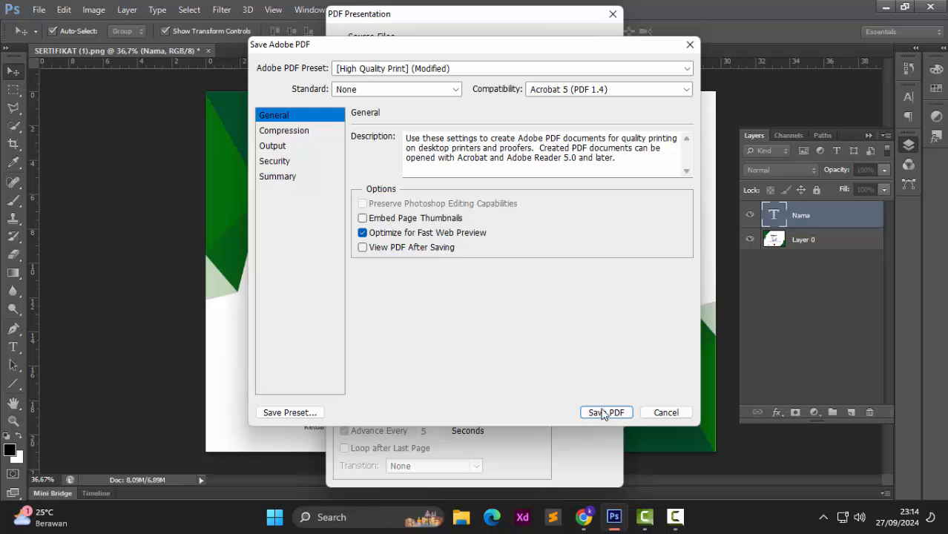
left_click(603, 414)
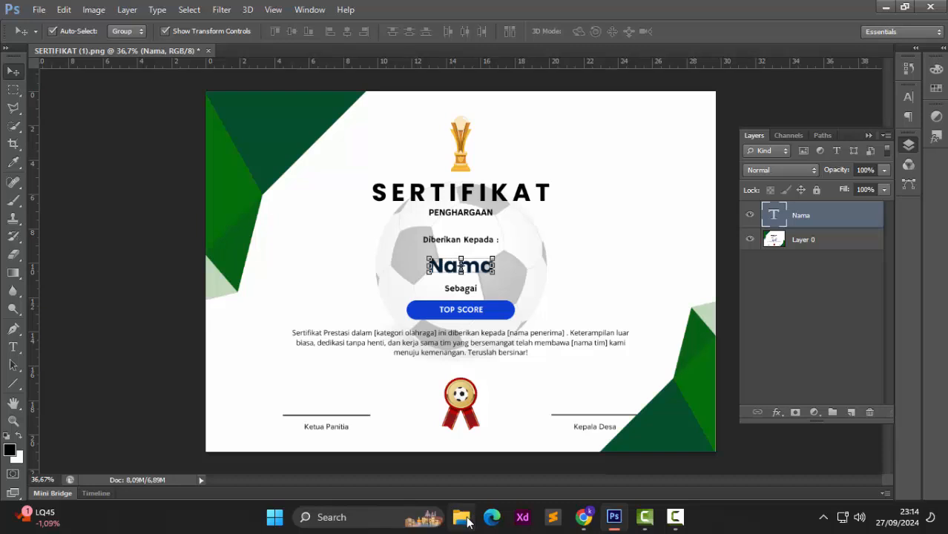
- Switch to File Explorer and open the Print PDF from the Pictures folder
left_click(467, 524)
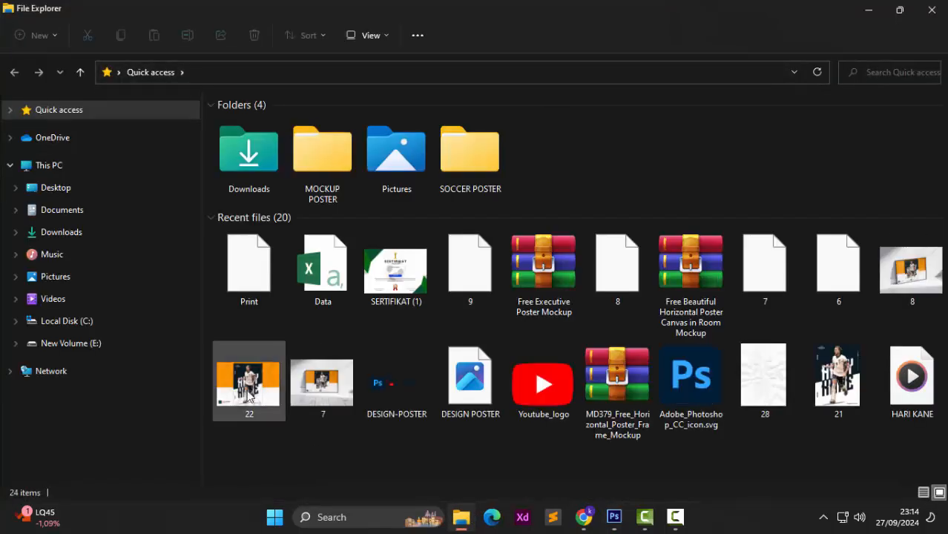
left_click(89, 279)
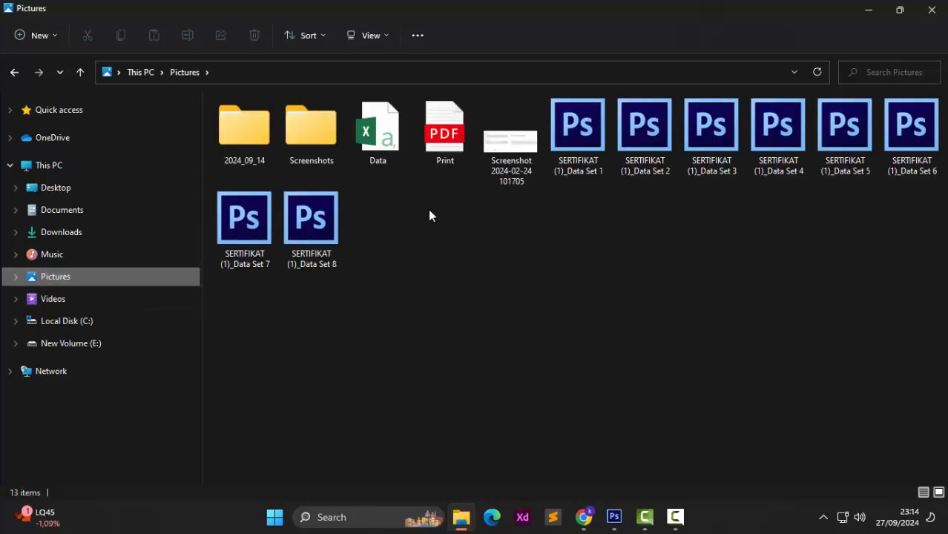
left_click(449, 147)
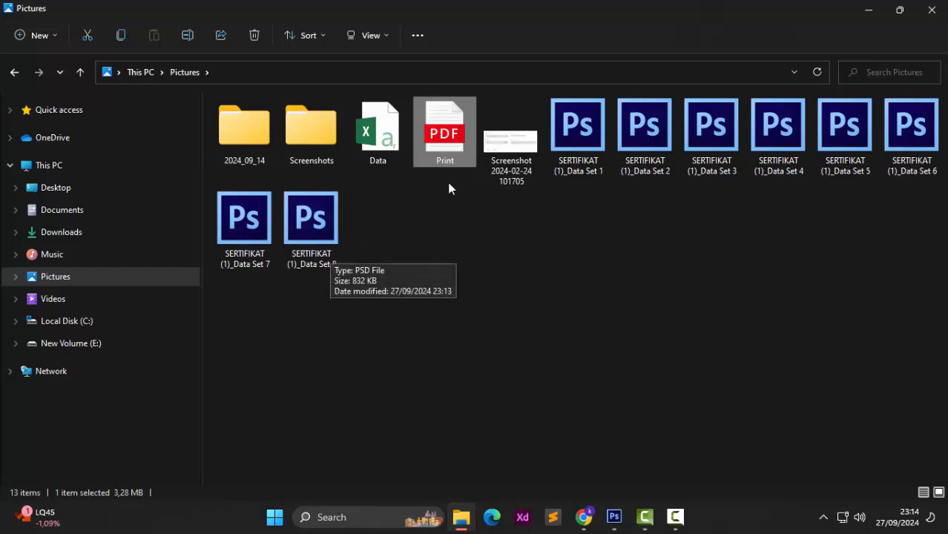
double_click(463, 155)
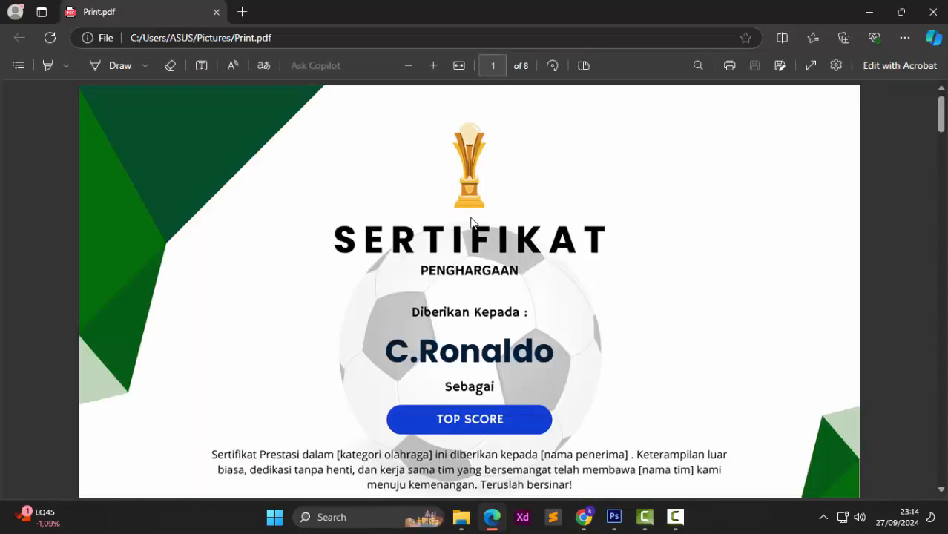
- Zoom out and look through the pages of Print.pdf to check the recipient name on each certificate
scroll(474, 224, "down", 2)
scroll(474, 224, "down", 3)
scroll(473, 223, "up", 1)
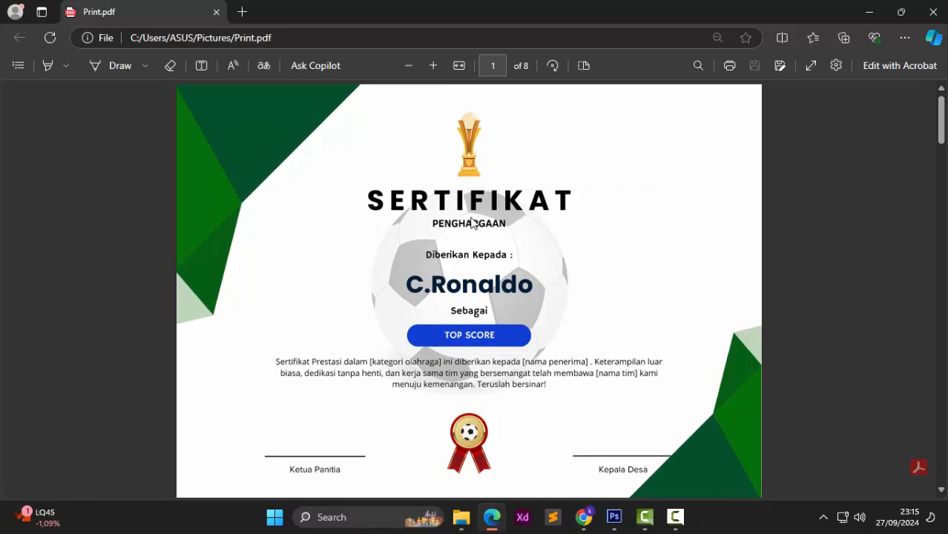
scroll(473, 223, "down", 5)
scroll(471, 222, "down", 2)
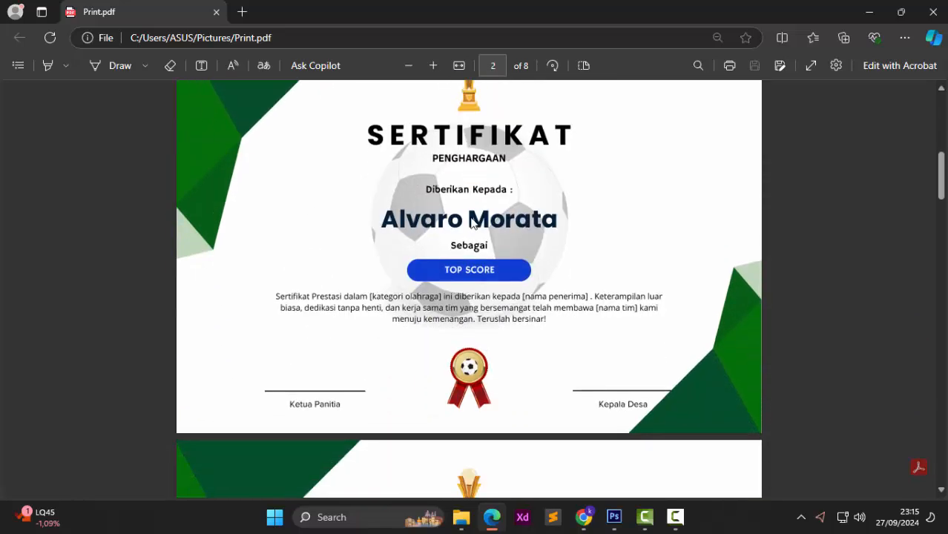
scroll(472, 222, "down", 5)
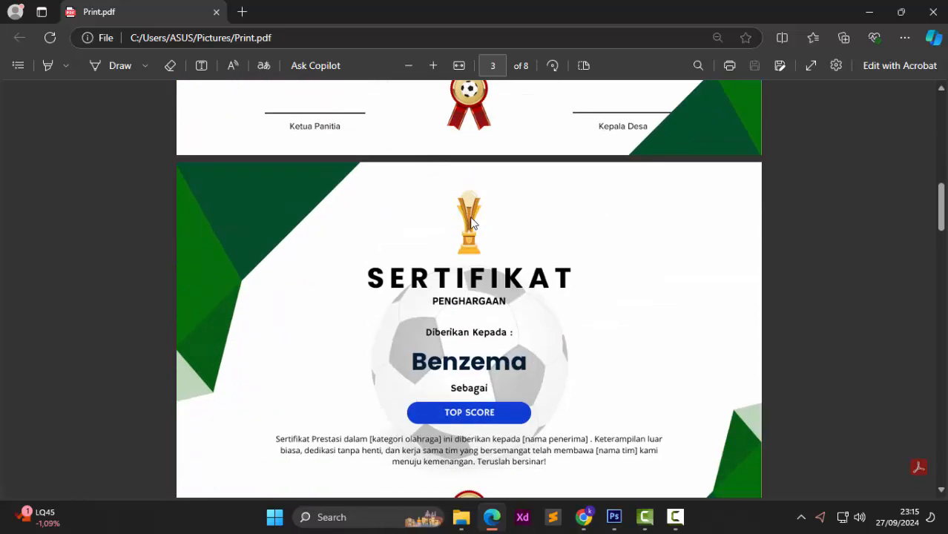
scroll(472, 223, "down", 7)
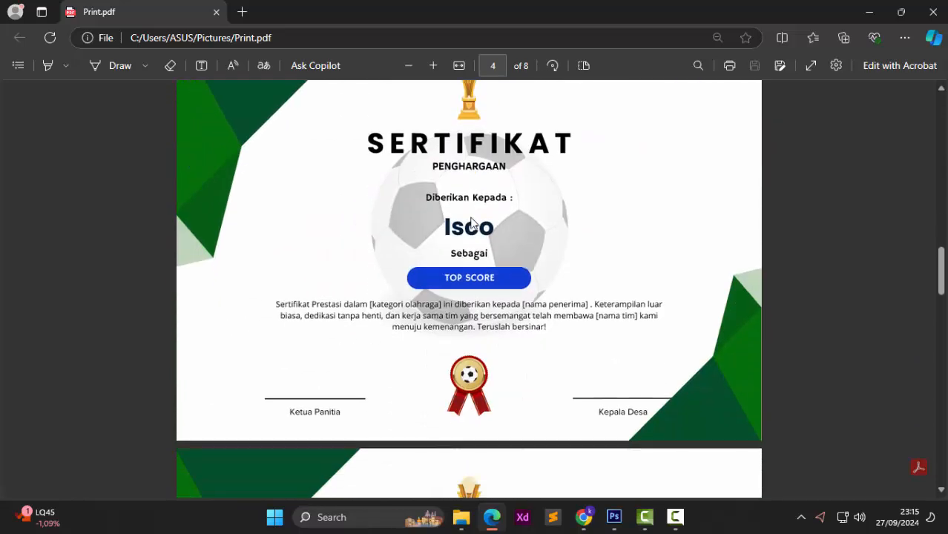
scroll(472, 223, "down", 17)
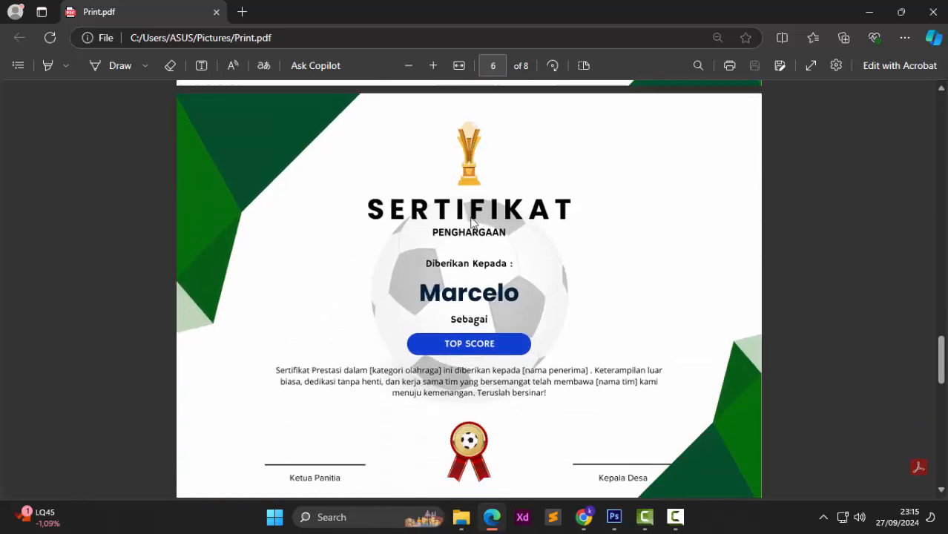
scroll(472, 222, "up", 14)
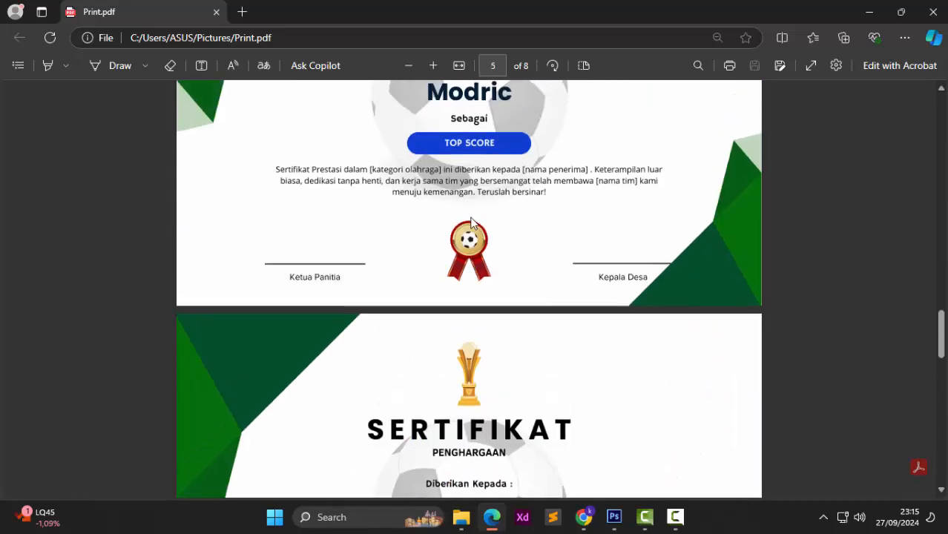
scroll(472, 223, "down", 1)
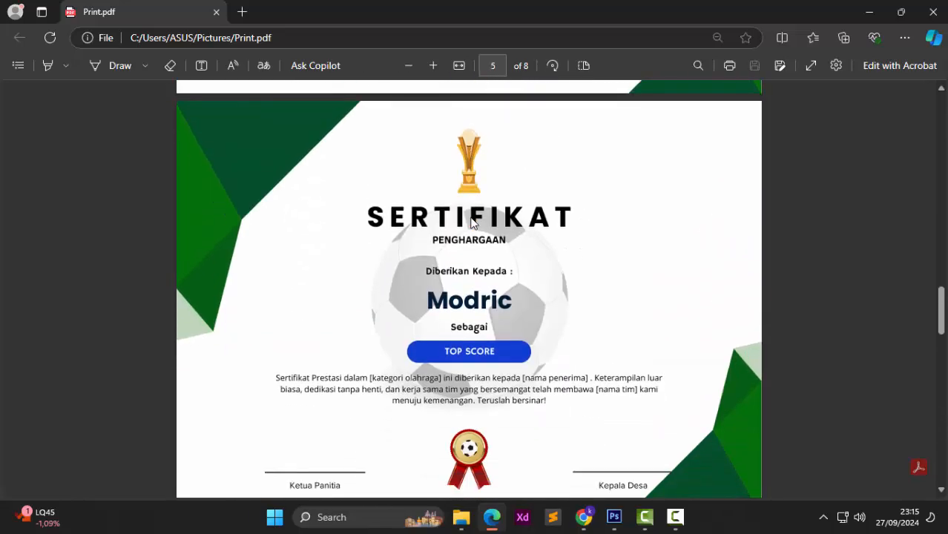